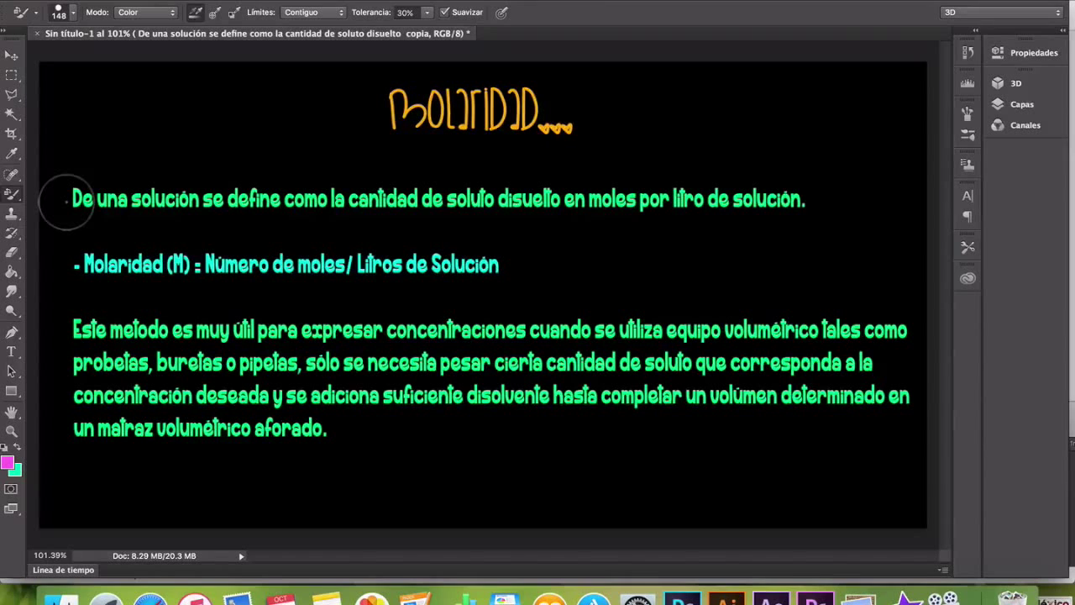
Paint pink over the Molaridad definition, formula line and Este método paragraph words
drag(67, 200, 741, 202)
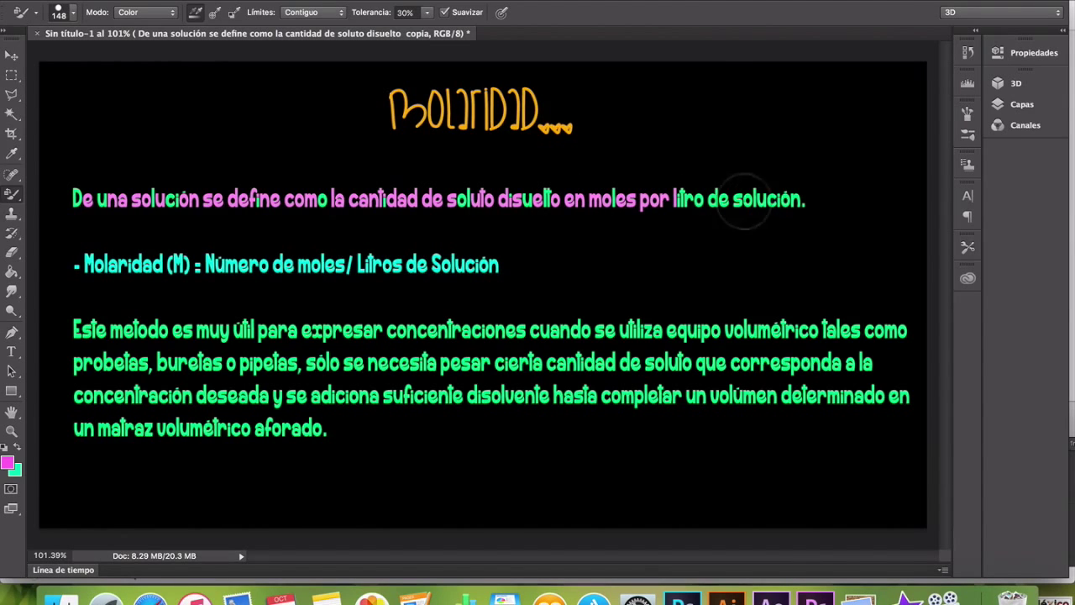
mouse_move(130, 286)
mouse_down()
mouse_move(243, 288)
mouse_move(364, 269)
mouse_move(496, 277)
mouse_up()
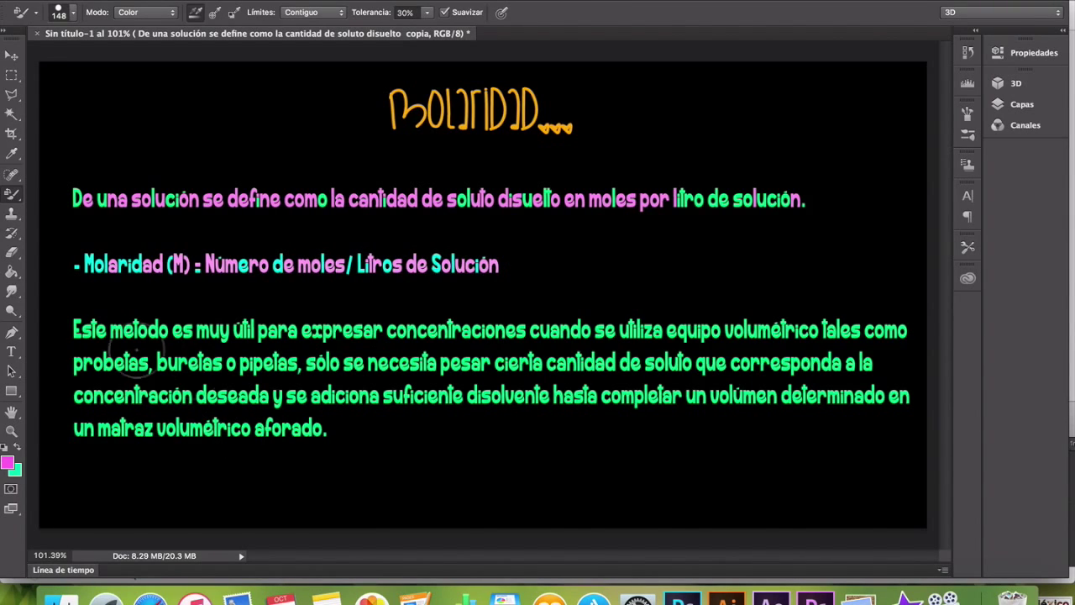
mouse_move(43, 331)
mouse_down()
mouse_move(767, 331)
mouse_move(735, 327)
mouse_move(866, 317)
mouse_move(890, 327)
mouse_up()
mouse_move(74, 392)
mouse_down()
mouse_move(168, 365)
mouse_move(323, 363)
mouse_up()
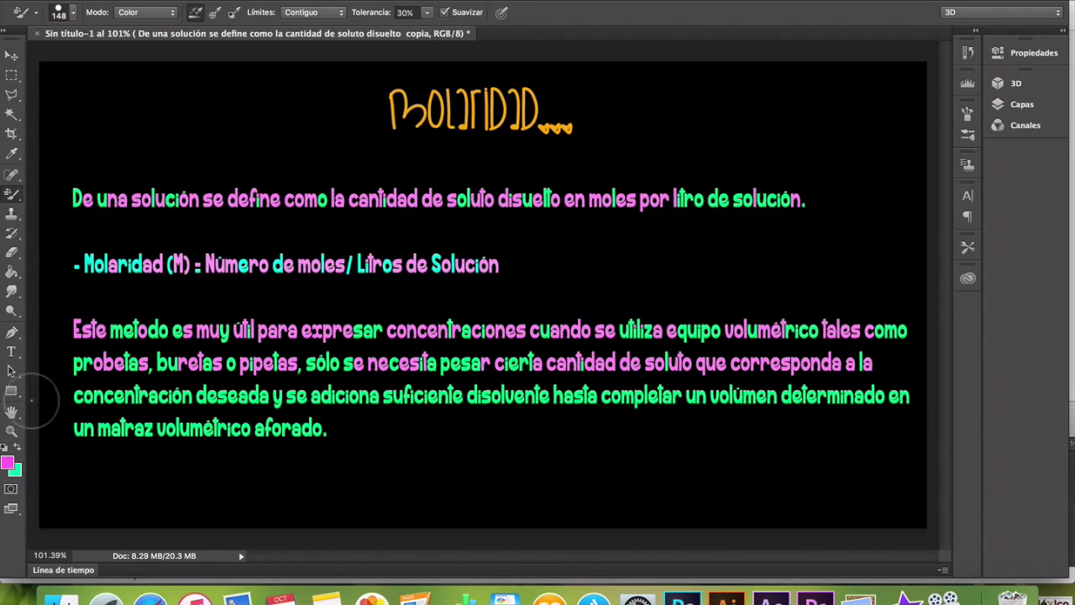
drag(403, 417, 830, 407)
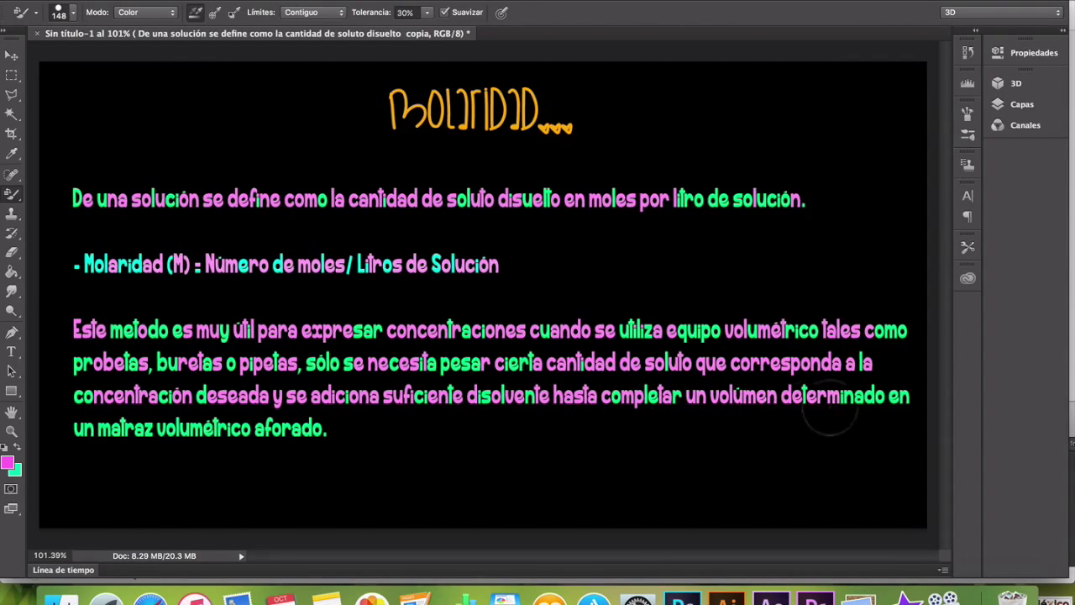
drag(147, 453, 304, 445)
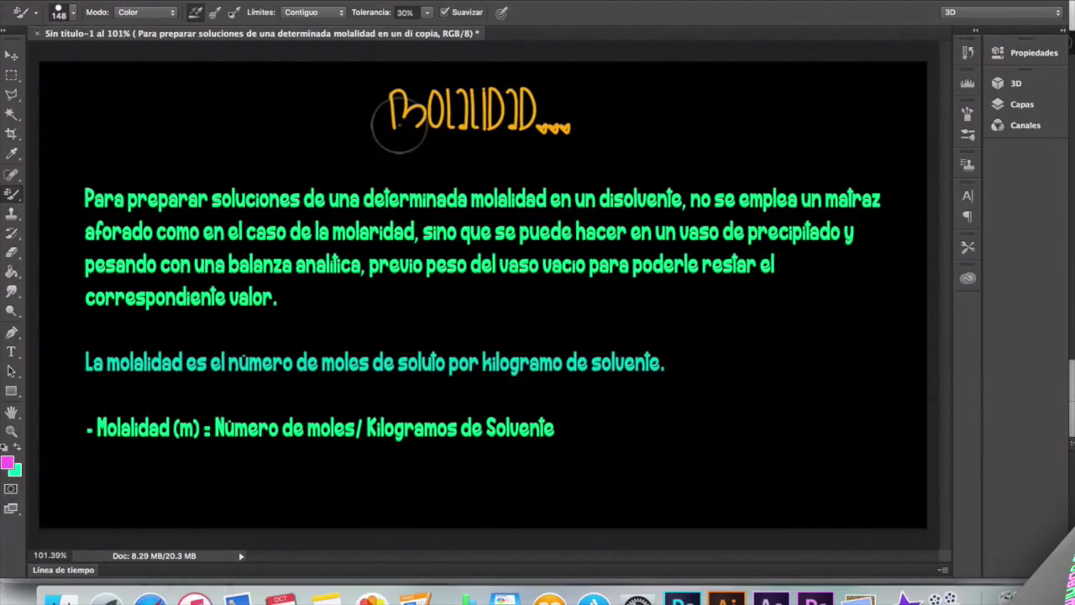
Paint pink over the Para preparar paragraph lines and 'molalidad es' on the definition
drag(72, 209, 719, 198)
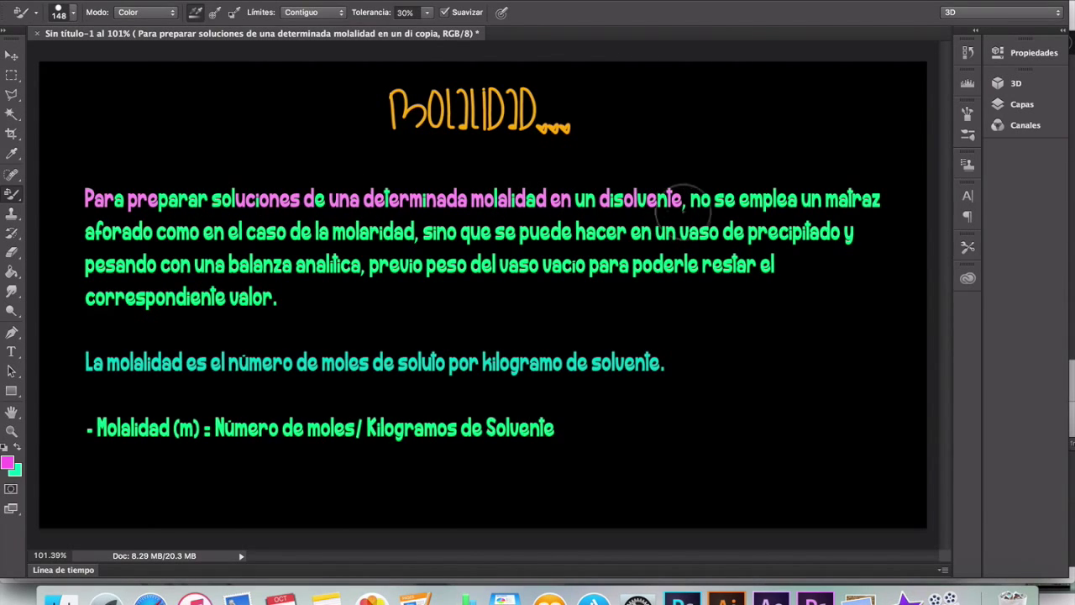
drag(719, 198, 881, 202)
drag(51, 235, 859, 239)
drag(110, 267, 756, 271)
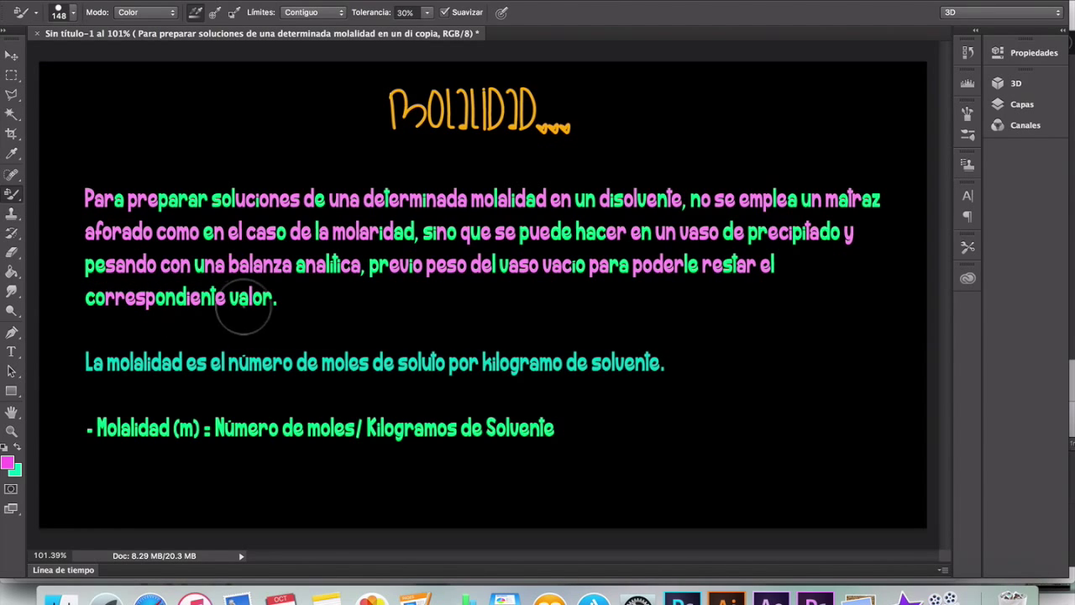
drag(113, 362, 635, 369)
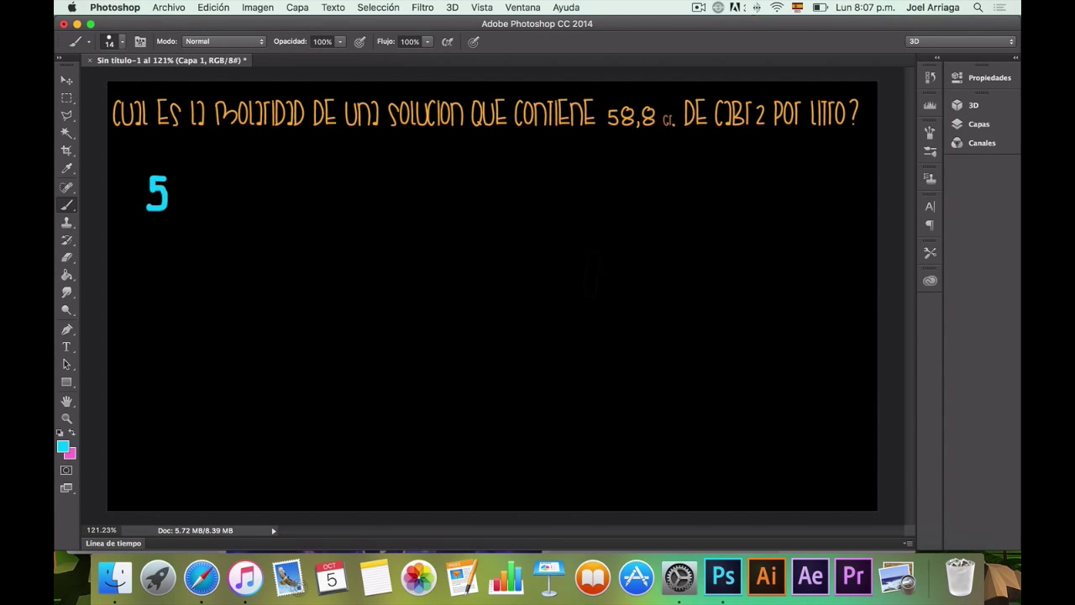
Write 58.8 g followed by a fraction with 1 Mol on top in cyan
mouse_move(186, 178)
mouse_down()
mouse_move(180, 195)
mouse_move(227, 191)
mouse_move(246, 225)
mouse_up()
click(202, 205)
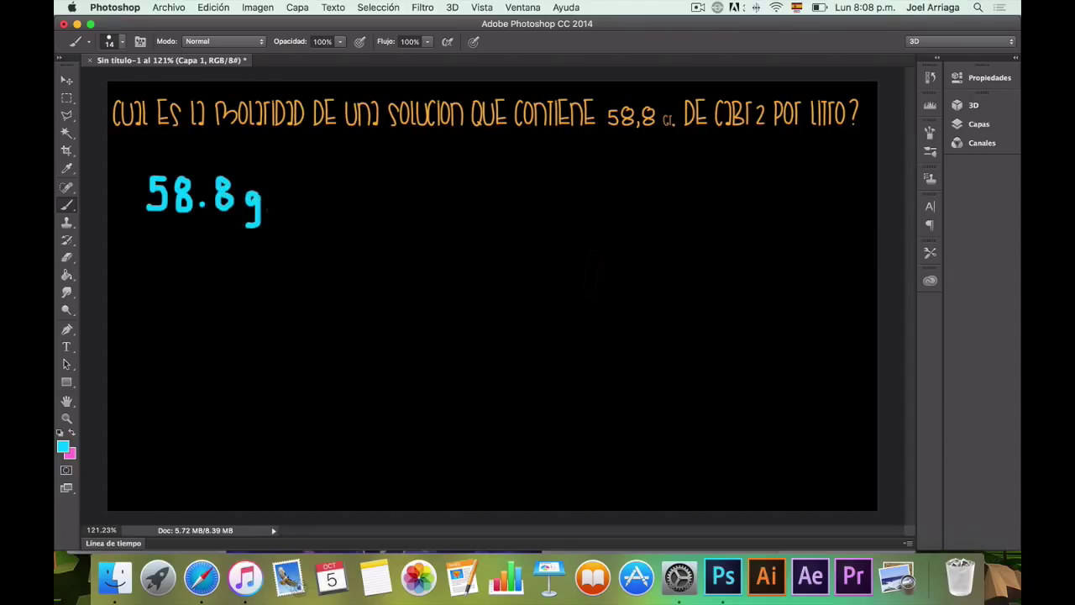
drag(314, 199, 440, 197)
drag(344, 155, 343, 181)
mouse_move(368, 181)
mouse_down()
mouse_move(370, 154)
mouse_move(394, 182)
mouse_move(408, 165)
mouse_up()
drag(425, 154, 425, 180)
Work out the molar mass below: Ca = 40, Br₂ = 2(80) = 160
mouse_move(151, 277)
mouse_down()
mouse_move(153, 304)
mouse_move(196, 288)
mouse_up()
drag(182, 300, 235, 297)
mouse_move(229, 287)
mouse_down()
mouse_move(229, 308)
mouse_move(247, 283)
mouse_up()
mouse_move(130, 327)
mouse_down()
mouse_move(148, 348)
mouse_move(175, 344)
mouse_move(183, 368)
mouse_up()
drag(186, 351, 223, 359)
mouse_move(227, 342)
mouse_down()
mouse_move(237, 360)
mouse_move(255, 346)
mouse_move(277, 357)
mouse_up()
drag(286, 339, 287, 360)
mouse_move(225, 369)
mouse_down()
mouse_move(227, 390)
mouse_move(244, 388)
mouse_up()
drag(262, 372, 265, 388)
Draw a pink arrow to the denominator and write 200 g. under the bar in cyan
key(x)
mouse_move(274, 310)
mouse_down()
mouse_move(318, 334)
mouse_move(367, 262)
mouse_up()
key(x)
drag(339, 220, 355, 230)
drag(368, 218, 410, 245)
click(429, 235)
Cancel both g units in pink, circle 58.8 and 200, and add the division sign
key(x)
drag(276, 193, 244, 224)
drag(433, 214, 407, 243)
key(x)
key(x)
mouse_move(205, 161)
mouse_down()
mouse_move(220, 220)
mouse_move(292, 231)
mouse_move(380, 198)
mouse_up()
click(285, 220)
click(285, 242)
drag(479, 198, 615, 227)
Write the result 0.294 M and box it in pink
key(x)
click(568, 222)
mouse_move(629, 201)
mouse_down()
mouse_move(642, 215)
mouse_move(635, 227)
mouse_move(697, 220)
mouse_up()
key(x)
mouse_move(529, 235)
mouse_down()
mouse_move(574, 242)
mouse_move(706, 182)
mouse_move(528, 233)
mouse_up()
Label the boxed result 'Molaridad de CaBr₂ por Litro'
mouse_move(518, 325)
mouse_down()
mouse_move(518, 304)
mouse_move(546, 323)
mouse_up()
mouse_move(559, 311)
mouse_down()
mouse_move(594, 323)
mouse_move(615, 307)
mouse_up()
mouse_move(623, 309)
mouse_down()
mouse_move(647, 318)
mouse_move(682, 307)
mouse_move(680, 317)
mouse_up()
drag(711, 279, 714, 316)
drag(719, 300, 731, 301)
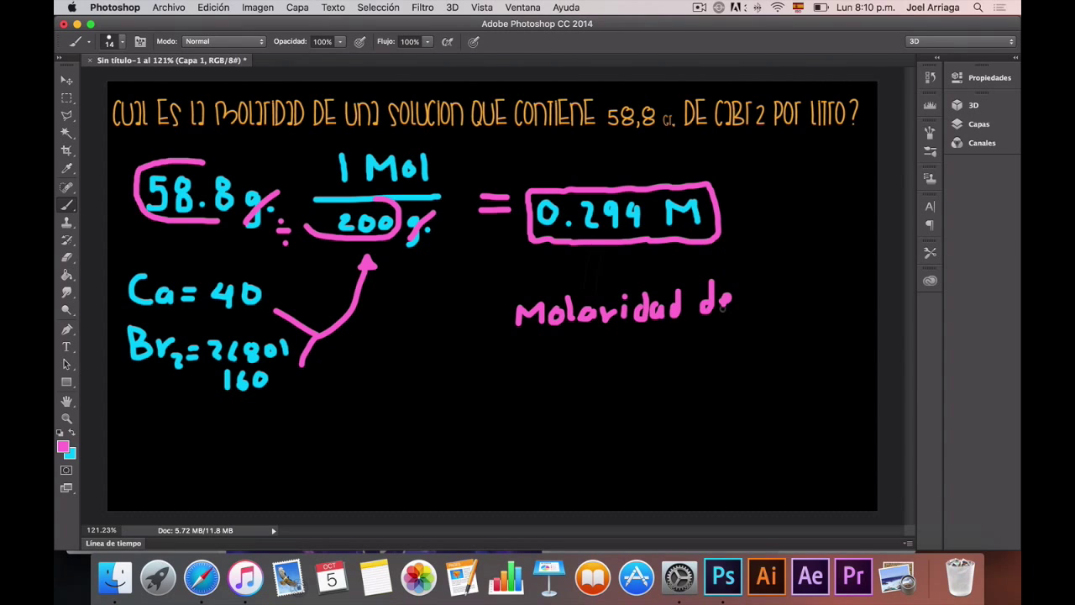
drag(561, 345, 562, 369)
drag(584, 356, 596, 374)
mouse_move(620, 353)
mouse_down()
mouse_move(650, 379)
mouse_move(707, 356)
mouse_up()
drag(714, 366, 731, 350)
drag(575, 400, 633, 424)
mouse_move(652, 393)
mouse_down()
mouse_move(653, 418)
mouse_move(688, 402)
mouse_up()
drag(704, 403, 702, 404)
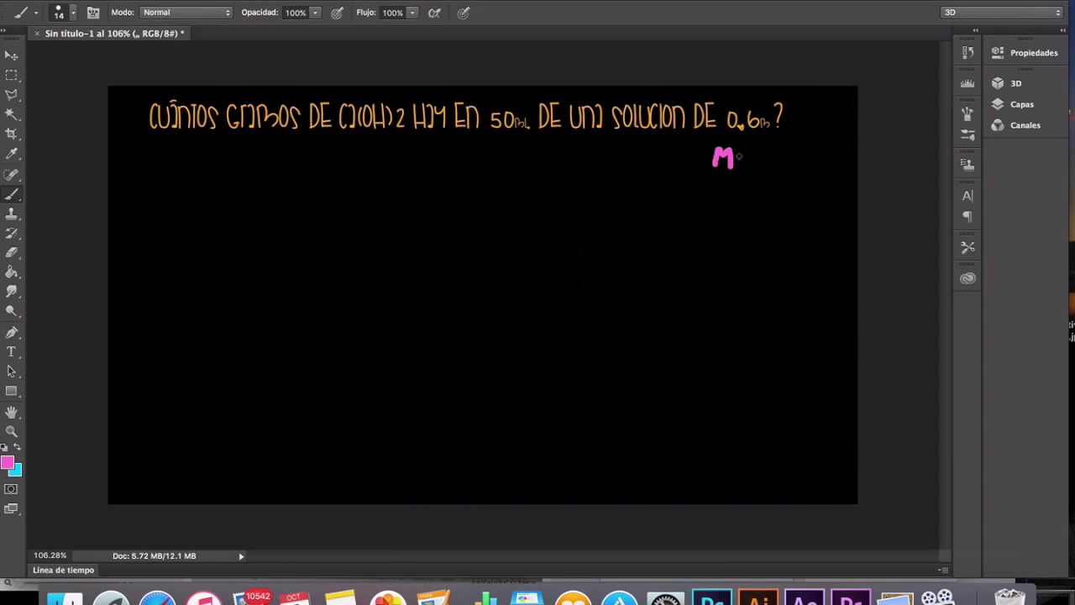
Write M = N/V and N = M·V in pink
mouse_move(761, 161)
mouse_down()
mouse_move(761, 141)
mouse_move(781, 140)
mouse_move(789, 169)
mouse_move(814, 171)
mouse_move(804, 215)
mouse_up()
drag(695, 224, 710, 223)
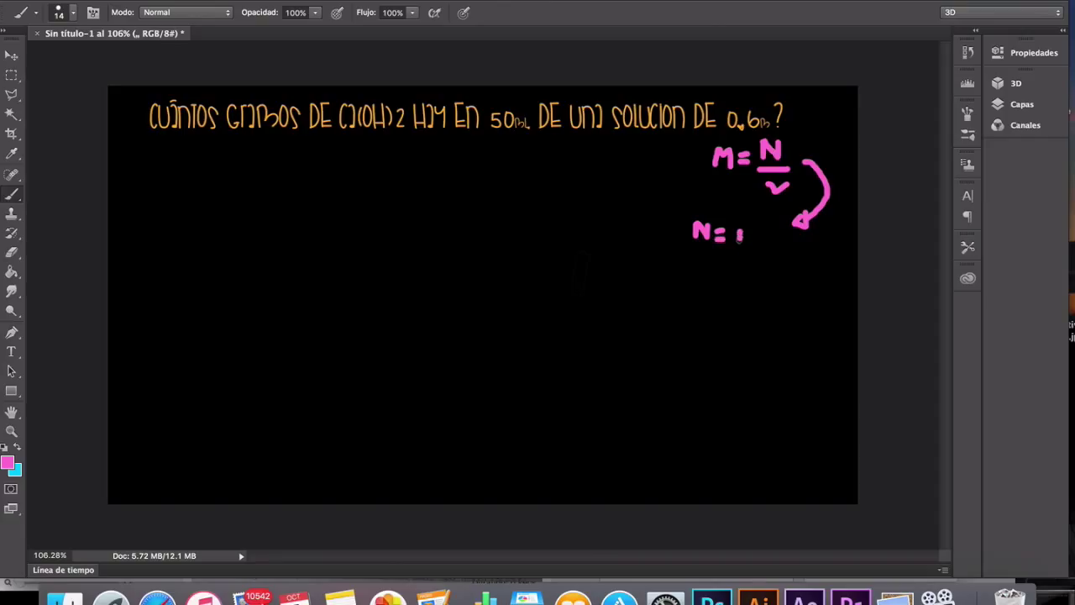
drag(745, 236, 765, 234)
Write 0.06 M = N / 0.05 L in cyan
key(x)
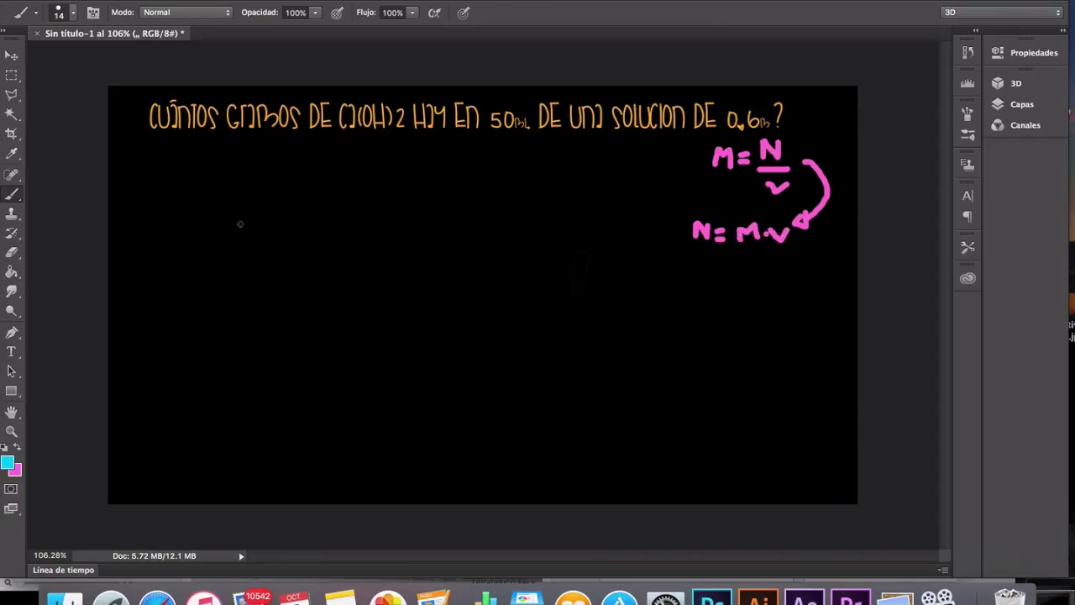
drag(156, 158, 156, 173)
mouse_move(215, 153)
mouse_down()
mouse_move(226, 173)
mouse_move(273, 172)
mouse_move(354, 147)
mouse_move(379, 173)
mouse_up()
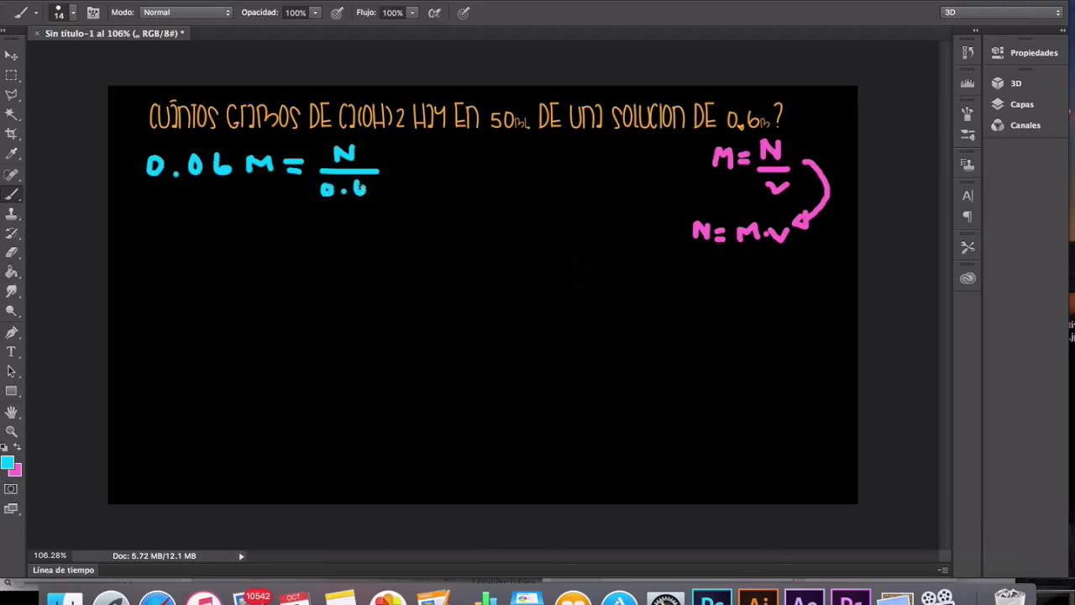
drag(377, 179, 377, 193)
Mark 0.06 × 0.05 in pink, giving 0.03, restated as 0.03 Moles on a new line
key(x)
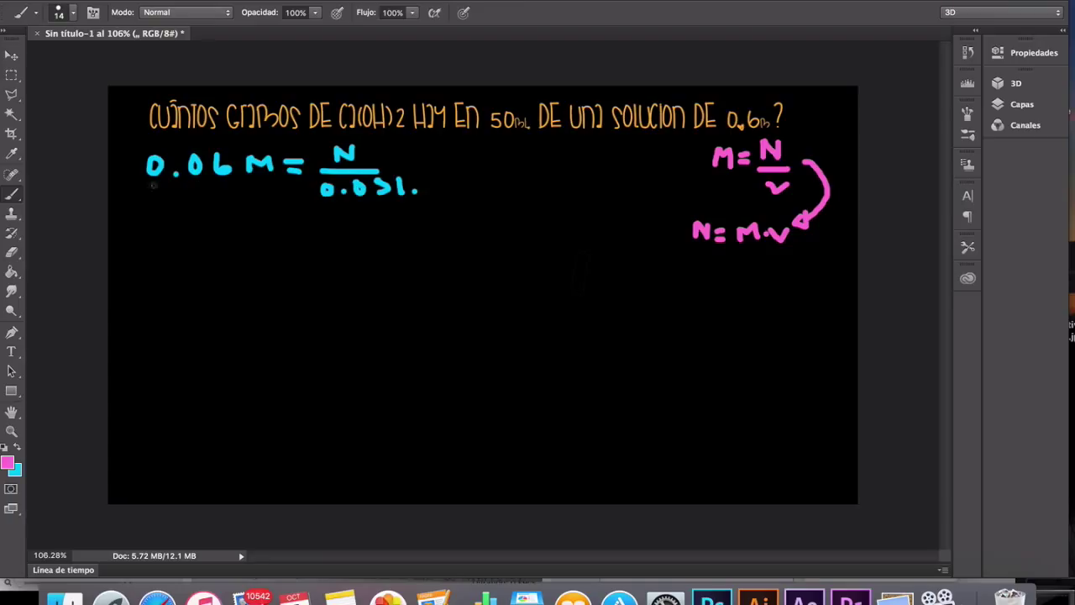
mouse_move(162, 186)
mouse_down()
mouse_move(244, 179)
mouse_move(270, 203)
mouse_up()
mouse_move(270, 190)
mouse_down()
mouse_move(252, 201)
mouse_move(424, 200)
mouse_up()
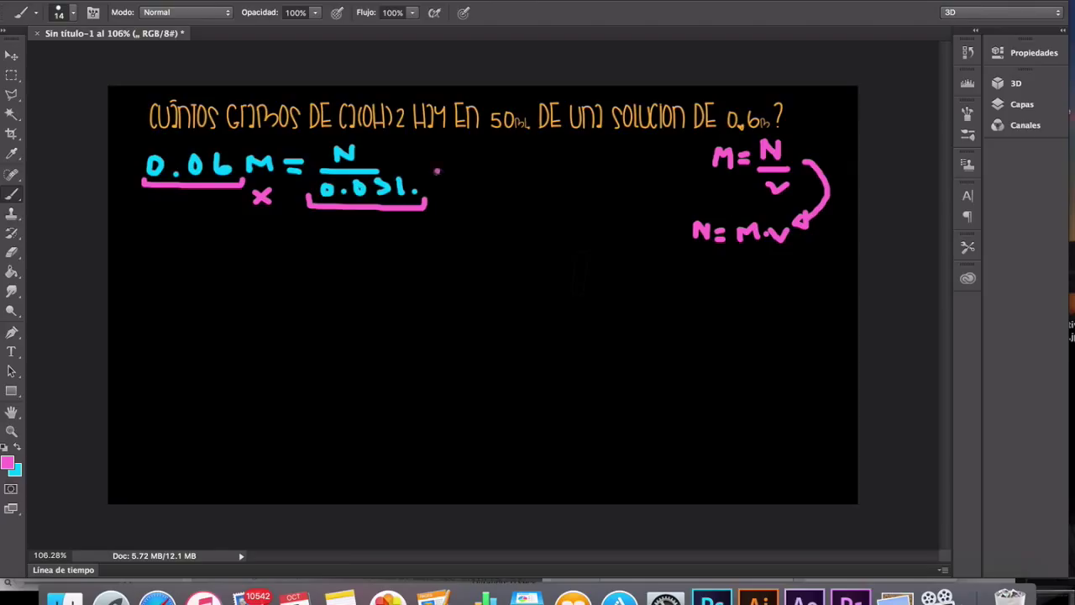
key(x)
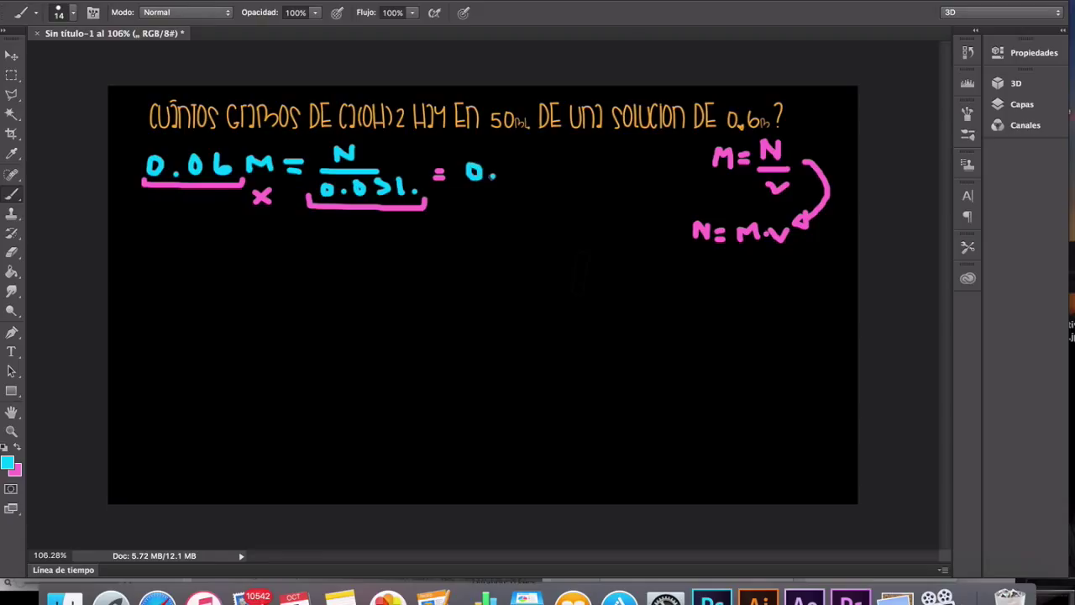
mouse_move(524, 165)
mouse_down()
mouse_move(530, 177)
mouse_move(628, 175)
mouse_up()
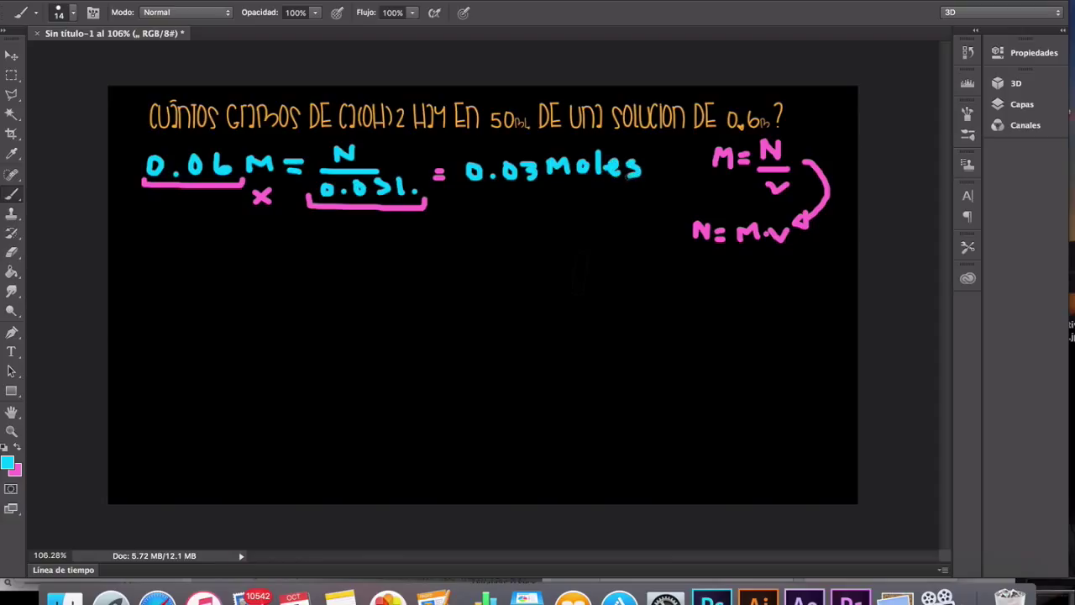
drag(154, 249, 324, 252)
mouse_move(344, 237)
mouse_down()
mouse_move(343, 259)
mouse_move(367, 258)
mouse_up()
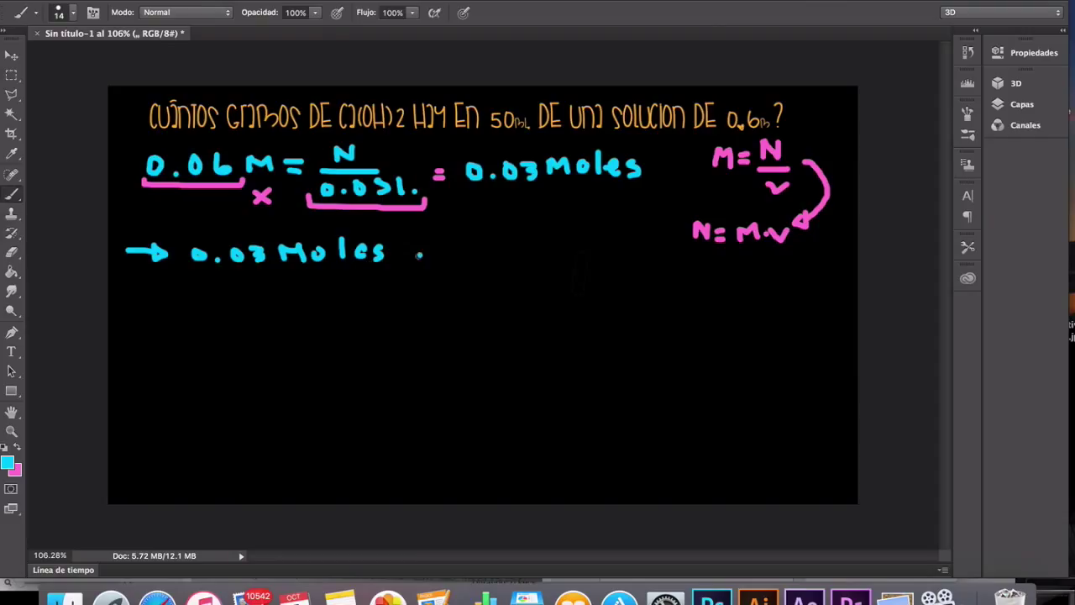
Draw a fraction bar after 0.03 Moles and erase the mistaken pink N
mouse_move(418, 253)
mouse_down()
mouse_move(517, 248)
mouse_move(431, 280)
mouse_move(513, 284)
mouse_up()
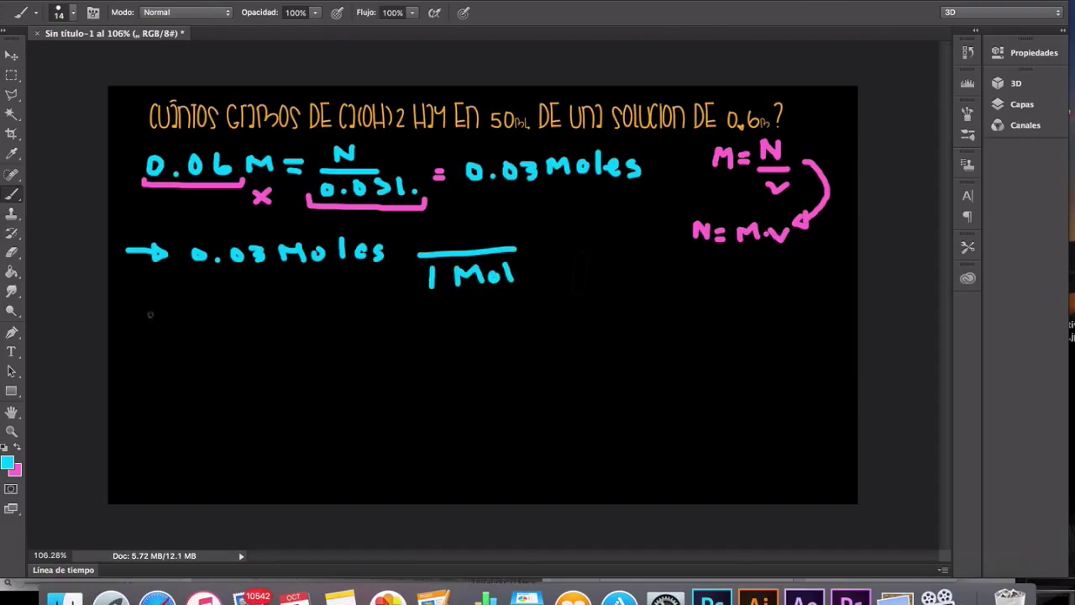
key(x)
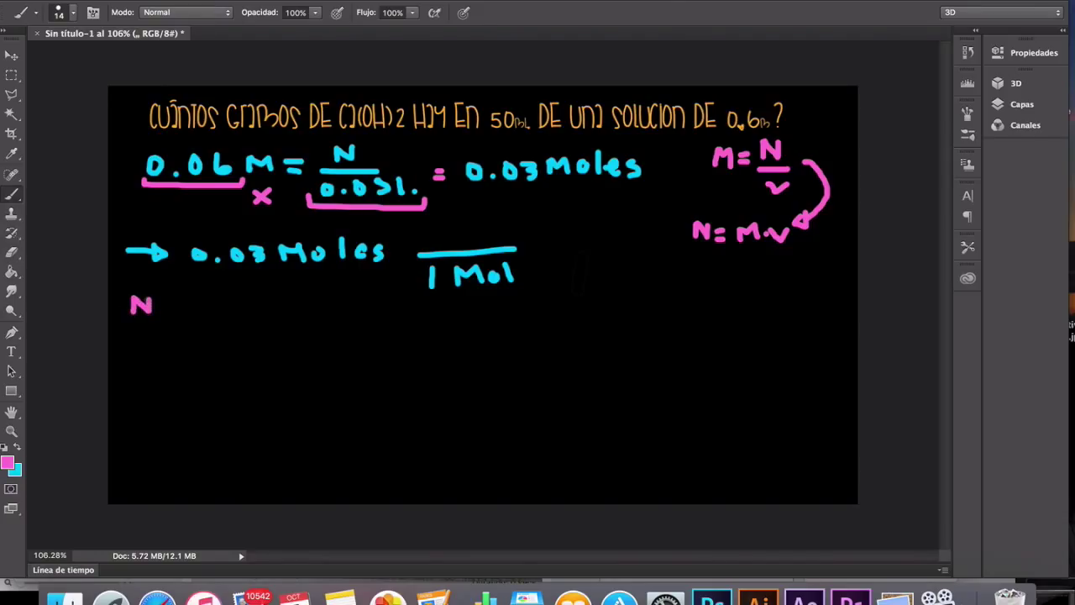
key(e)
drag(131, 302, 151, 307)
key(b)
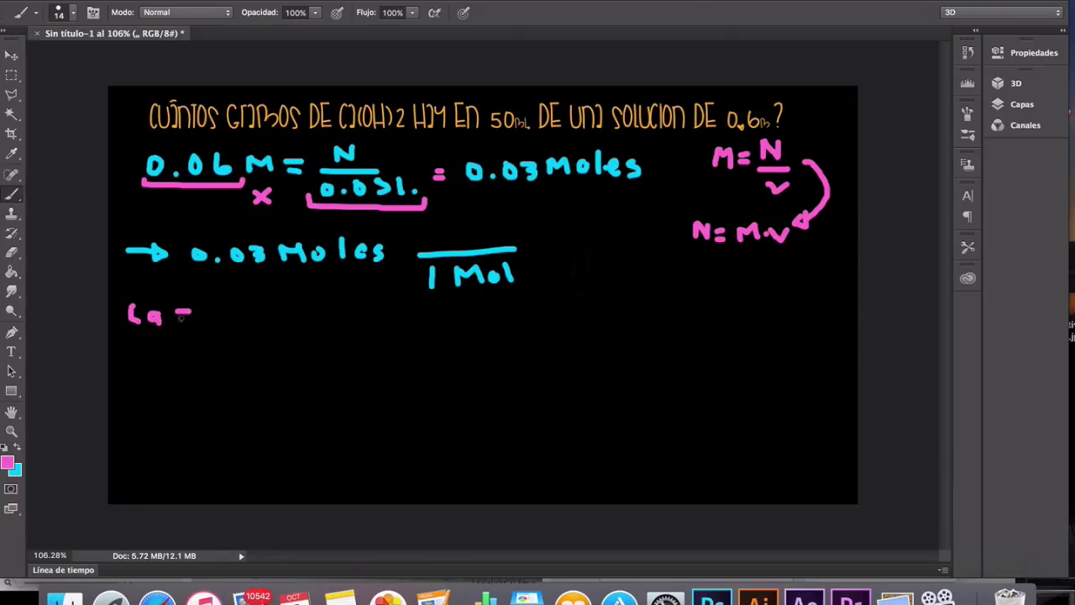
Write Ca = 40 and (OH)₂ = 2(17) = 34 in pink
mouse_move(214, 304)
mouse_down()
mouse_move(205, 320)
mouse_move(235, 321)
mouse_up()
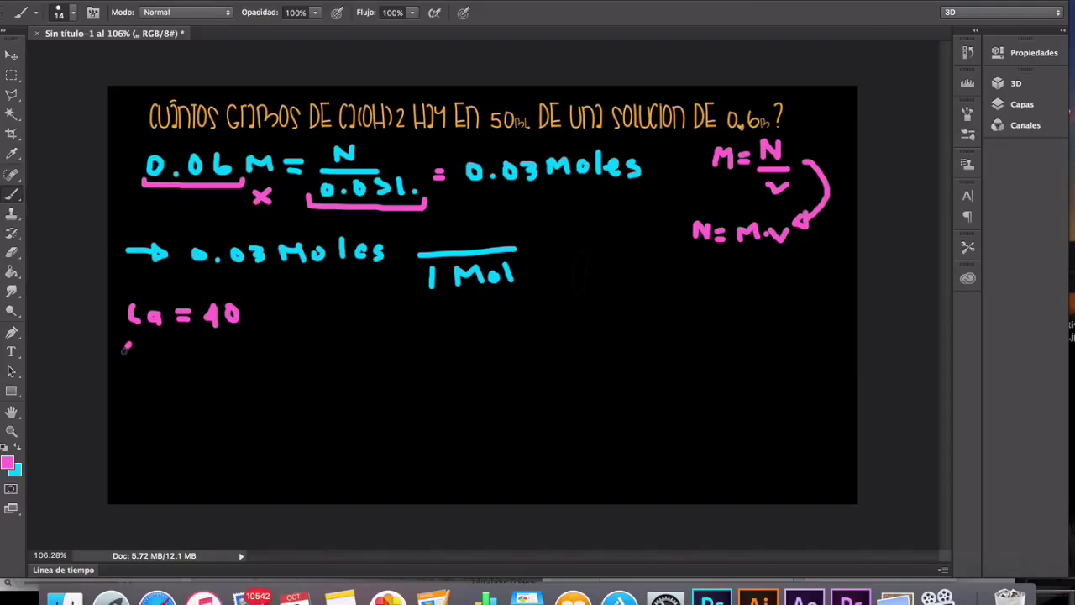
mouse_move(148, 340)
mouse_down()
mouse_move(148, 360)
mouse_move(161, 348)
mouse_up()
drag(161, 339, 161, 360)
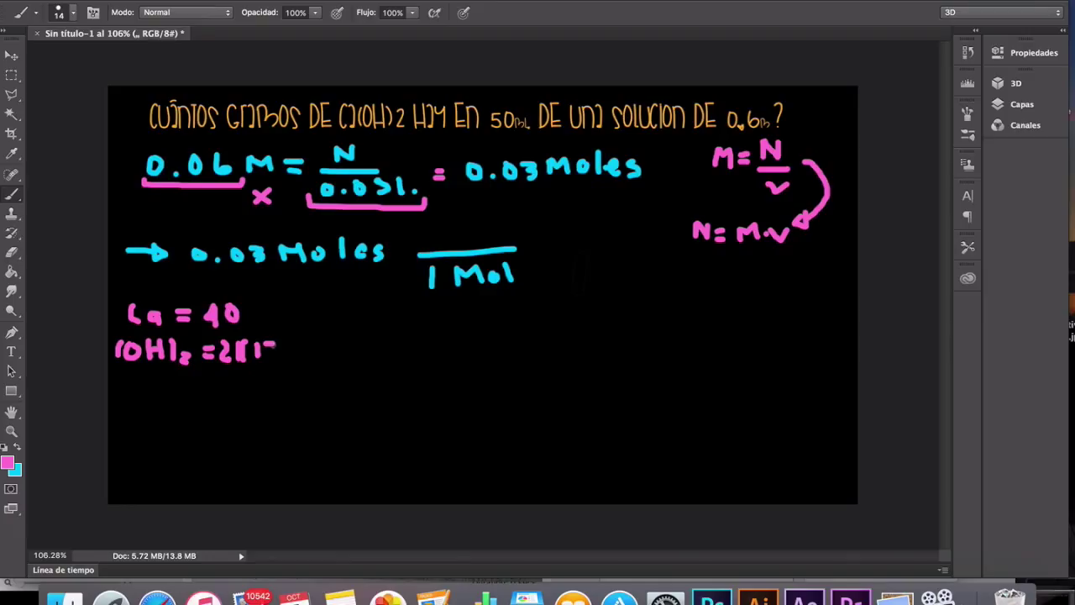
drag(284, 339, 288, 356)
drag(237, 382, 225, 394)
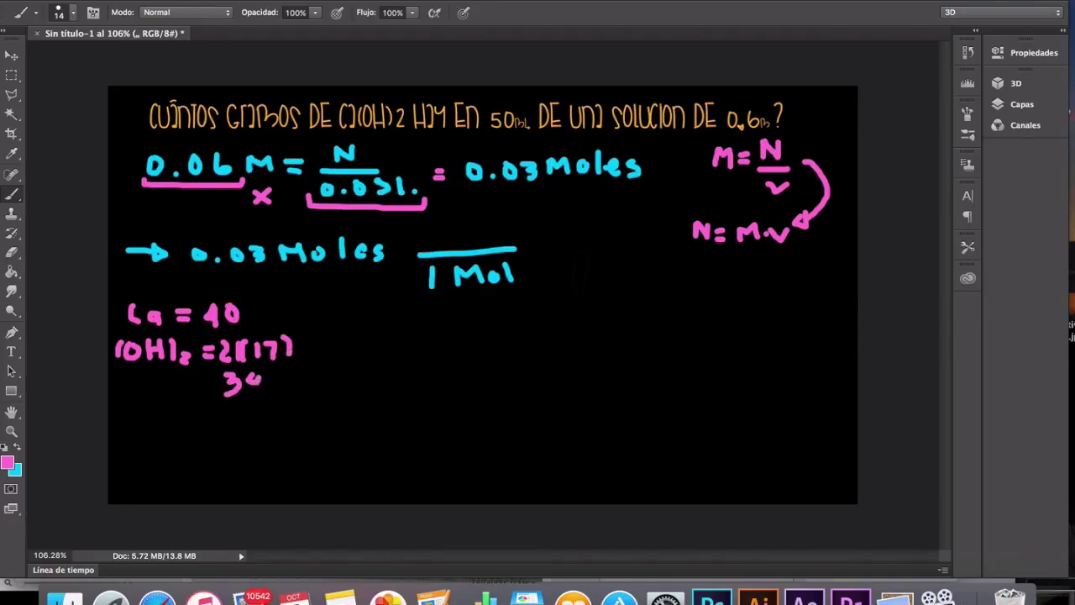
Circle 40 and 34, sum them to 74, and carry 74 above the 1 Mol bar
key(x)
drag(225, 369, 265, 369)
mouse_move(240, 306)
mouse_down()
mouse_move(210, 294)
mouse_move(215, 325)
mouse_move(243, 299)
mouse_up()
mouse_move(316, 374)
mouse_down()
mouse_move(364, 387)
mouse_move(384, 366)
mouse_up()
key(x)
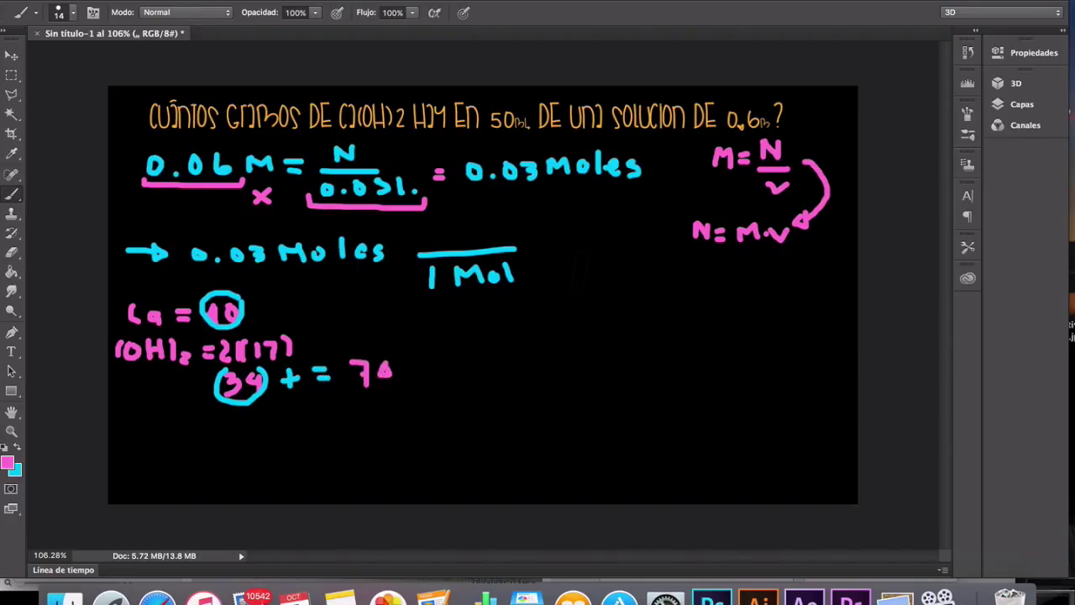
mouse_move(405, 376)
mouse_down()
mouse_move(504, 345)
mouse_move(549, 250)
mouse_move(517, 220)
mouse_move(527, 225)
mouse_up()
key(x)
mouse_move(423, 221)
mouse_down()
mouse_move(438, 222)
mouse_move(432, 238)
mouse_move(483, 226)
mouse_move(478, 248)
mouse_move(504, 260)
mouse_up()
Cancel the mol units and circle 0.03 and 74 in pink with a multiplication mark
click(503, 239)
key(x)
drag(371, 243, 309, 267)
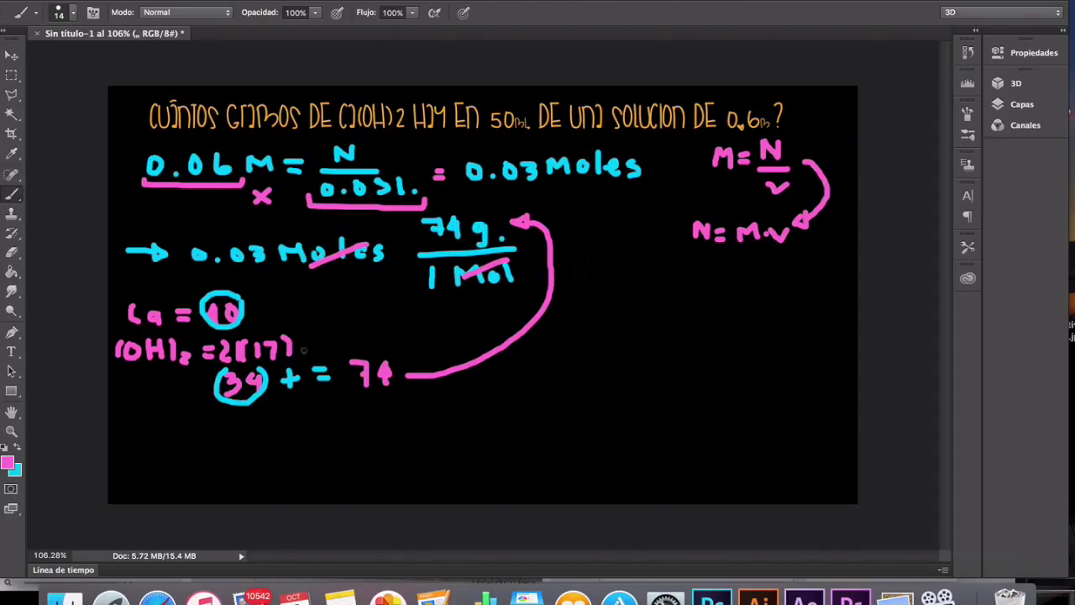
key(v)
key(b)
key(v)
key(x)
key(b)
key(x)
drag(220, 239, 251, 269)
mouse_move(326, 280)
mouse_down()
mouse_move(346, 297)
mouse_move(326, 297)
mouse_up()
drag(479, 213, 436, 239)
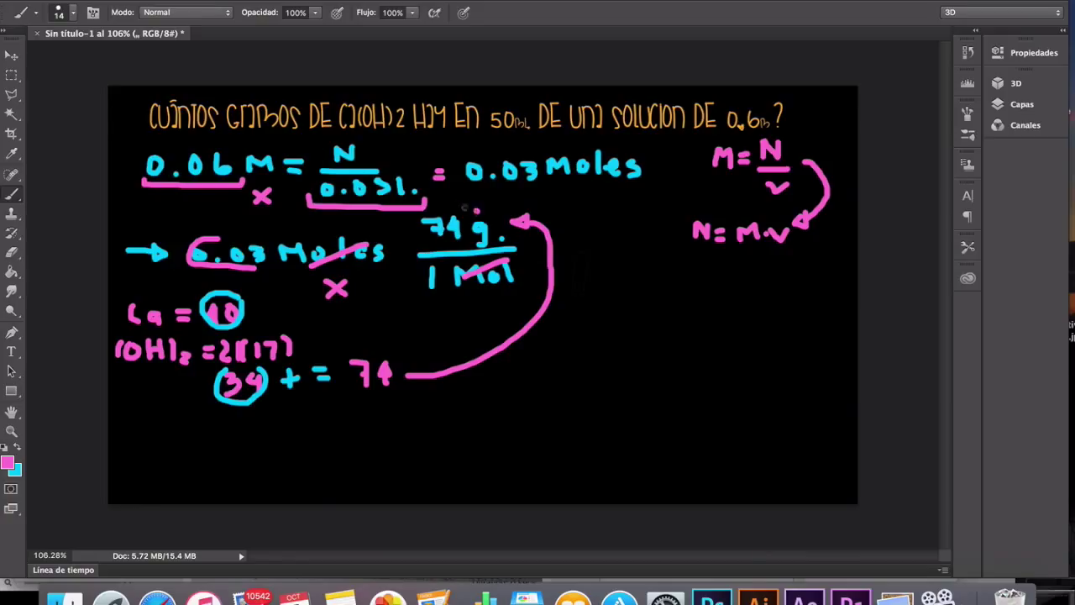
Write the result = 2.22 g. in cyan
key(x)
mouse_move(571, 286)
mouse_down()
mouse_move(622, 319)
mouse_move(651, 309)
mouse_move(705, 335)
mouse_up()
click(632, 317)
click(732, 315)
Add 'en dicha solución.' below the answer, then begin 250 under the CaCO3 question
mouse_move(585, 367)
mouse_down()
mouse_move(630, 376)
mouse_move(671, 342)
mouse_move(679, 370)
mouse_up()
mouse_move(699, 356)
mouse_down()
mouse_move(697, 370)
mouse_move(758, 366)
mouse_up()
mouse_move(621, 393)
mouse_down()
mouse_move(611, 415)
mouse_move(657, 400)
mouse_move(660, 410)
mouse_up()
drag(670, 395, 702, 406)
mouse_move(712, 394)
mouse_down()
mouse_move(714, 407)
mouse_move(736, 382)
mouse_move(756, 400)
mouse_up()
click(715, 386)
click(773, 401)
click(798, 356)
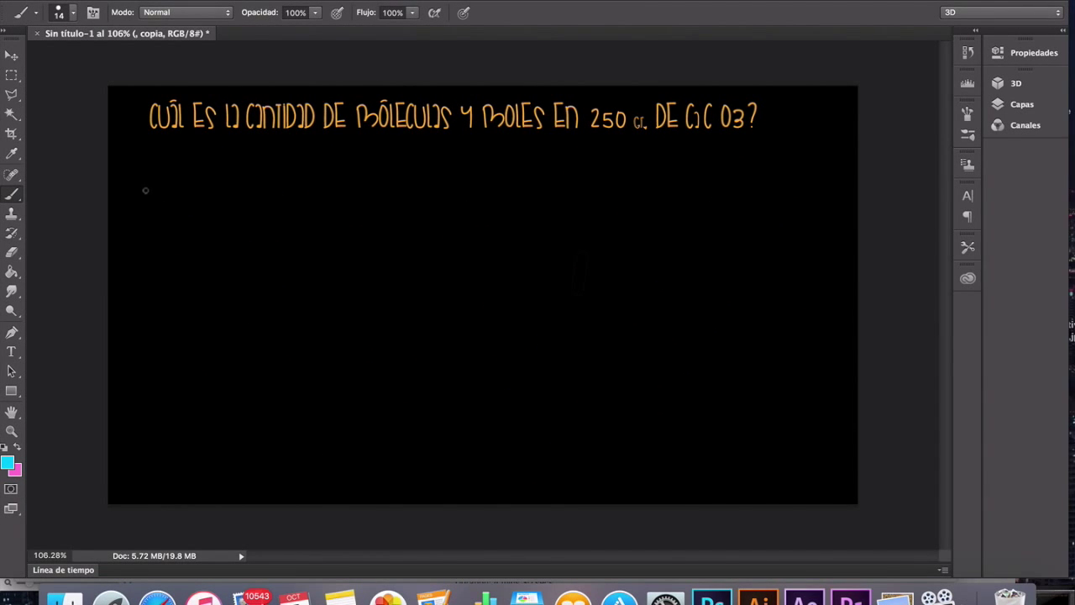
mouse_move(150, 183)
mouse_down()
mouse_move(173, 205)
mouse_move(215, 181)
mouse_move(248, 232)
mouse_up()
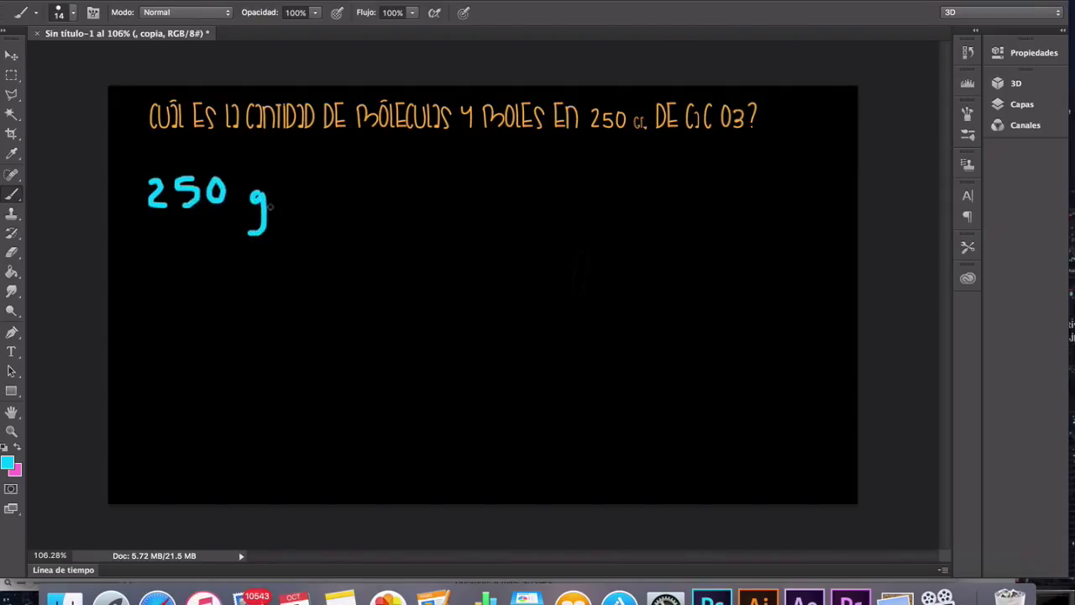
Draw a fraction line after 250 g. with 1 Mol above it
drag(314, 206, 483, 206)
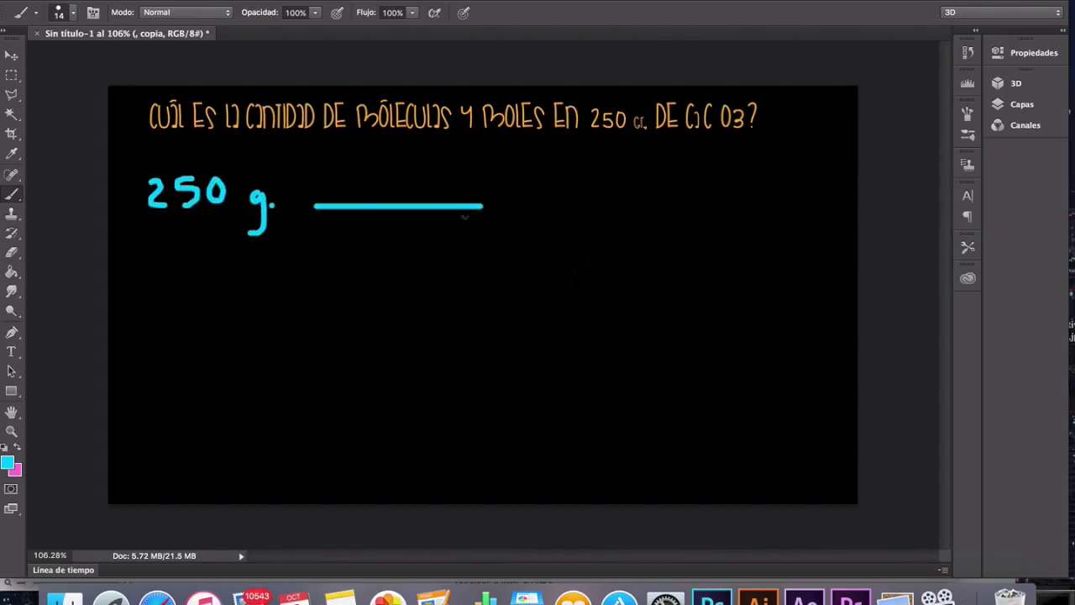
mouse_move(344, 163)
mouse_down()
mouse_move(345, 184)
mouse_move(398, 185)
mouse_move(415, 173)
mouse_move(429, 185)
mouse_up()
key(x)
List Ca = 40, C = 12, O3 = 48 in pink and total them to 100
mouse_move(144, 273)
mouse_down()
mouse_move(132, 301)
mouse_move(187, 286)
mouse_move(225, 297)
mouse_up()
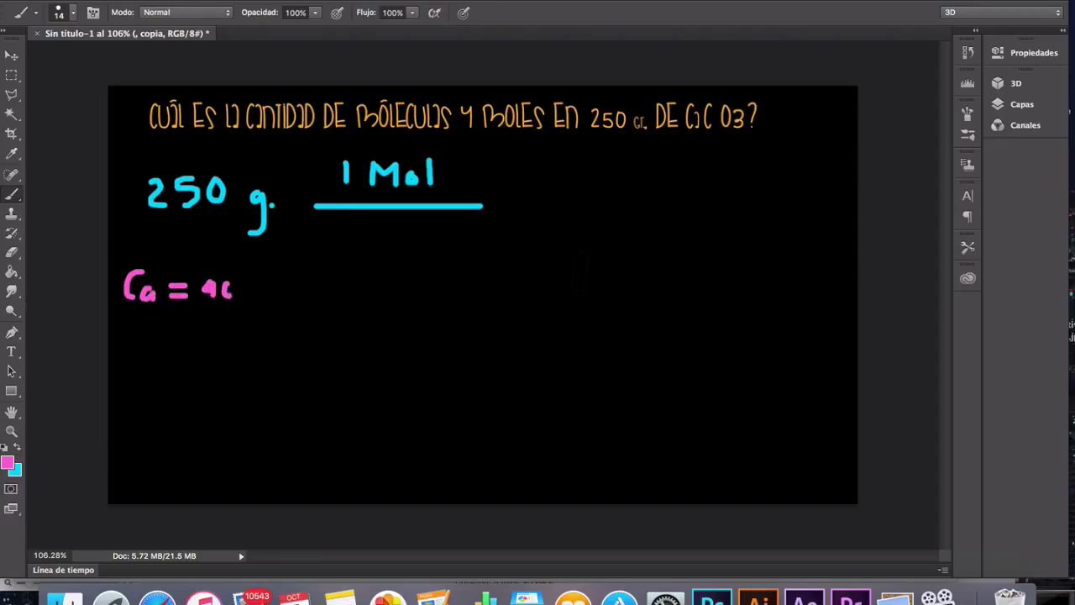
mouse_move(145, 322)
mouse_down()
mouse_move(147, 336)
mouse_move(180, 324)
mouse_move(239, 332)
mouse_up()
mouse_move(130, 362)
mouse_down()
mouse_move(154, 391)
mouse_move(183, 372)
mouse_move(216, 370)
mouse_move(210, 381)
mouse_move(226, 368)
mouse_up()
drag(259, 317, 260, 331)
drag(202, 393, 268, 394)
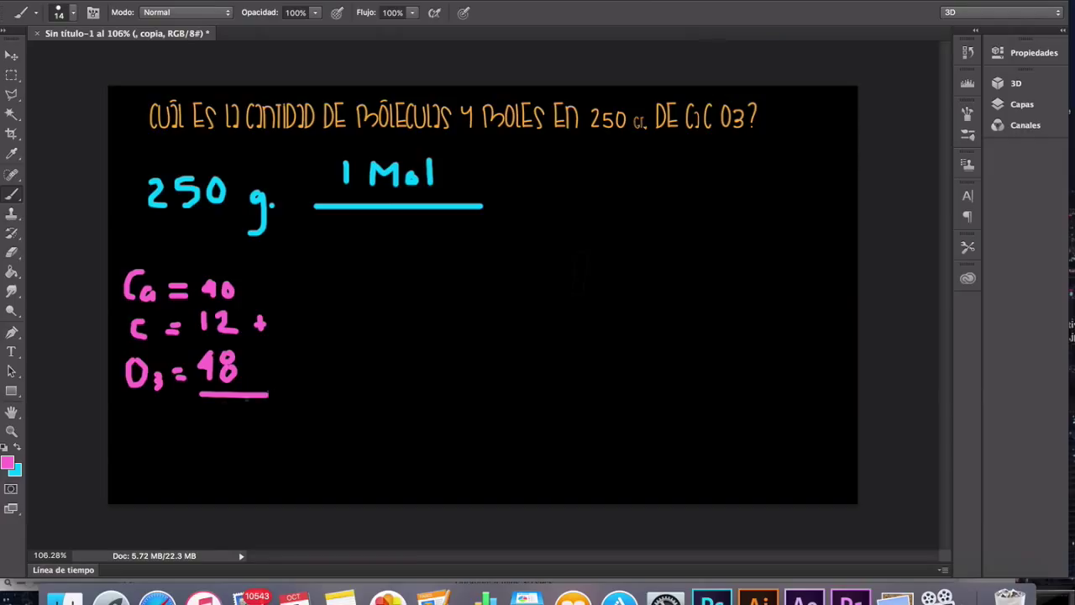
mouse_move(205, 408)
mouse_down()
mouse_move(205, 425)
mouse_move(220, 411)
mouse_move(238, 418)
mouse_move(360, 281)
mouse_up()
Write 100 g. under the line, cancel both g units in pink and add a division sign
key(x)
mouse_move(363, 221)
mouse_down()
mouse_move(361, 245)
mouse_move(380, 227)
mouse_move(455, 245)
mouse_move(446, 271)
mouse_up()
click(473, 250)
key(x)
drag(467, 225, 442, 257)
drag(279, 190, 249, 211)
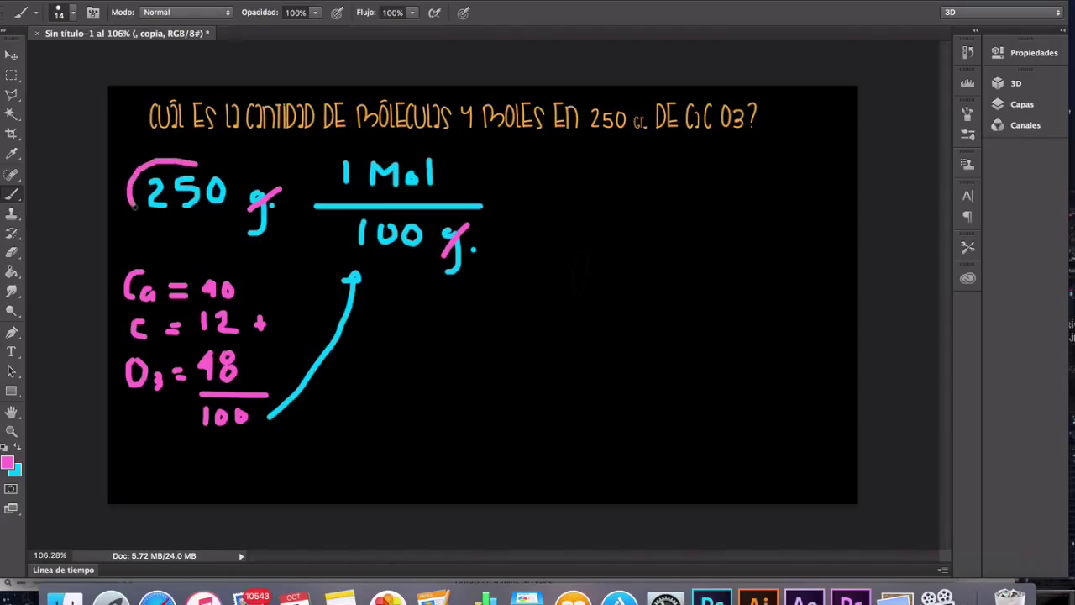
drag(196, 166, 199, 215)
drag(284, 236, 407, 251)
click(296, 248)
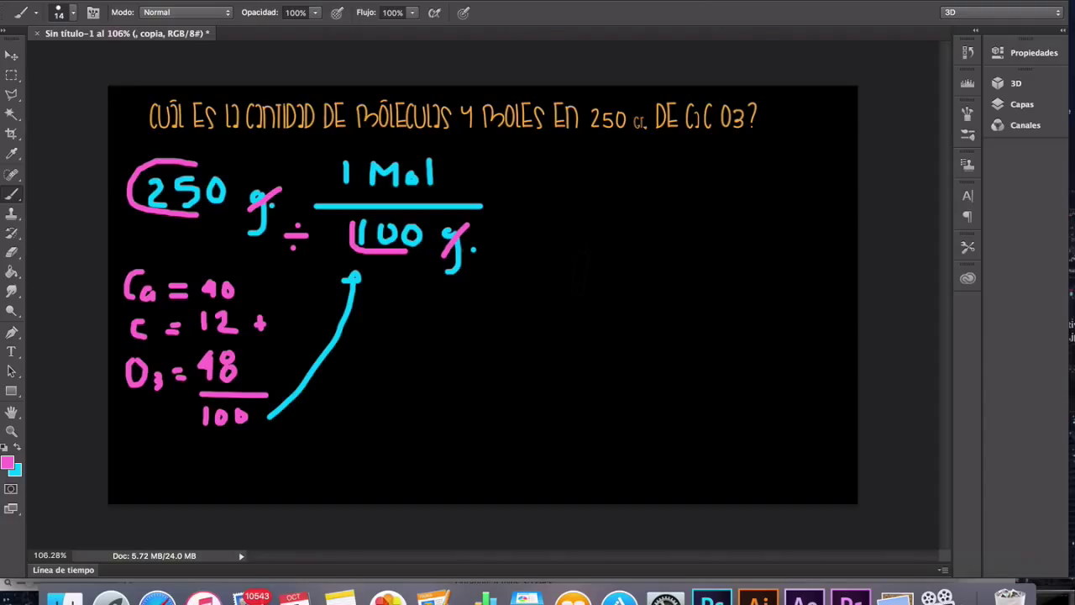
Add an equals sign and begin the result 2.5 in cyan
drag(508, 203, 526, 203)
mouse_move(508, 212)
mouse_down()
mouse_move(576, 220)
mouse_move(635, 215)
mouse_move(641, 203)
mouse_move(655, 213)
mouse_up()
key(x)
click(562, 215)
In cyan, write 'Moles' after 2.5 and the 6.022x10²³ / 1 Mol factor
mouse_move(660, 204)
mouse_down()
mouse_move(669, 201)
mouse_move(668, 216)
mouse_move(708, 261)
mouse_up()
drag(712, 220, 835, 219)
mouse_move(746, 234)
mouse_down()
mouse_move(744, 255)
mouse_move(798, 245)
mouse_move(813, 254)
mouse_up()
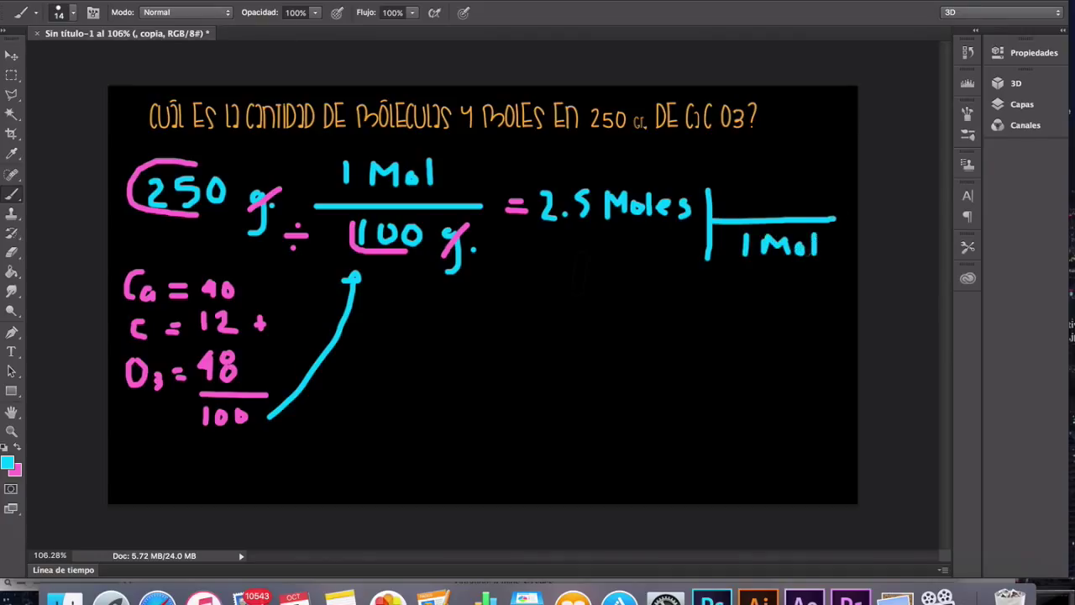
mouse_move(724, 197)
mouse_down()
mouse_move(718, 210)
mouse_move(744, 209)
mouse_up()
mouse_move(768, 196)
mouse_down()
mouse_move(778, 210)
mouse_move(819, 208)
mouse_move(830, 194)
mouse_up()
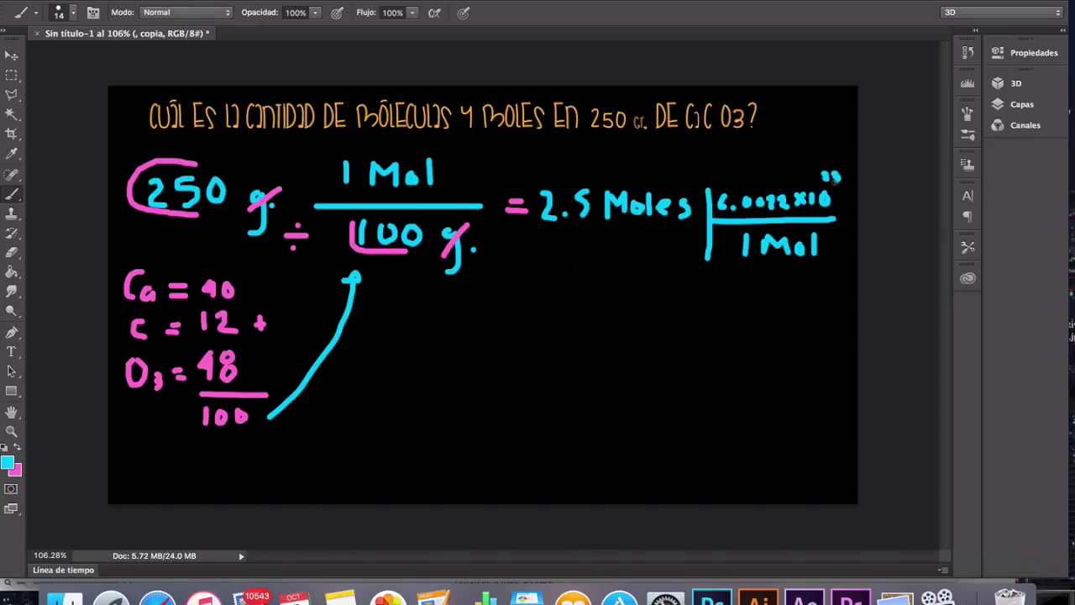
In pink, cancel the Mol units, underline 2.5 and bracket Avogadro's number
key(x)
drag(806, 229, 775, 255)
drag(678, 184, 654, 210)
mouse_move(539, 219)
mouse_down()
mouse_move(588, 228)
mouse_move(596, 217)
mouse_up()
mouse_move(645, 237)
mouse_down()
mouse_move(662, 255)
mouse_move(643, 257)
mouse_up()
mouse_move(760, 175)
mouse_down()
mouse_move(712, 203)
mouse_move(806, 212)
mouse_up()
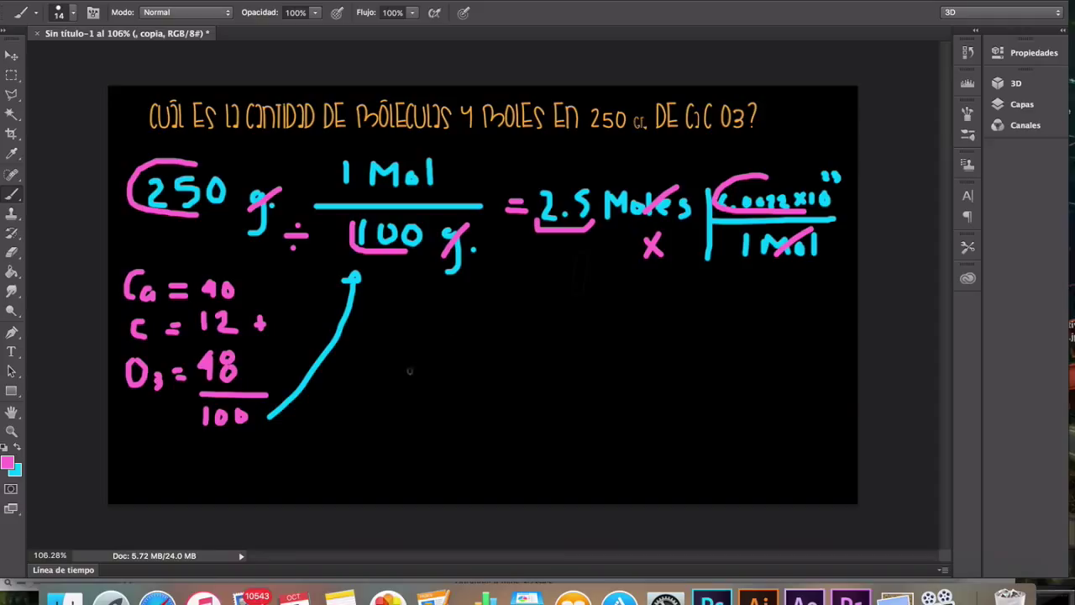
Write the result '= 1.50x10²⁴ Moléculas' below the factors
drag(397, 378, 416, 389)
key(x)
drag(438, 354, 442, 395)
click(462, 387)
mouse_move(499, 359)
mouse_down()
mouse_move(483, 390)
mouse_move(508, 388)
mouse_move(514, 361)
mouse_move(553, 382)
mouse_move(536, 388)
mouse_move(567, 388)
mouse_up()
mouse_move(585, 364)
mouse_down()
mouse_move(578, 381)
mouse_move(580, 359)
mouse_move(610, 346)
mouse_up()
mouse_move(626, 382)
mouse_down()
mouse_move(640, 360)
mouse_move(660, 375)
mouse_move(703, 360)
mouse_move(704, 371)
mouse_move(707, 337)
mouse_move(722, 371)
mouse_move(795, 353)
mouse_move(789, 364)
mouse_up()
In pink, underline the molecules answer and write M = N/V, then N = M · V
key(x)
mouse_move(437, 412)
mouse_down()
mouse_move(823, 378)
mouse_move(475, 334)
mouse_up()
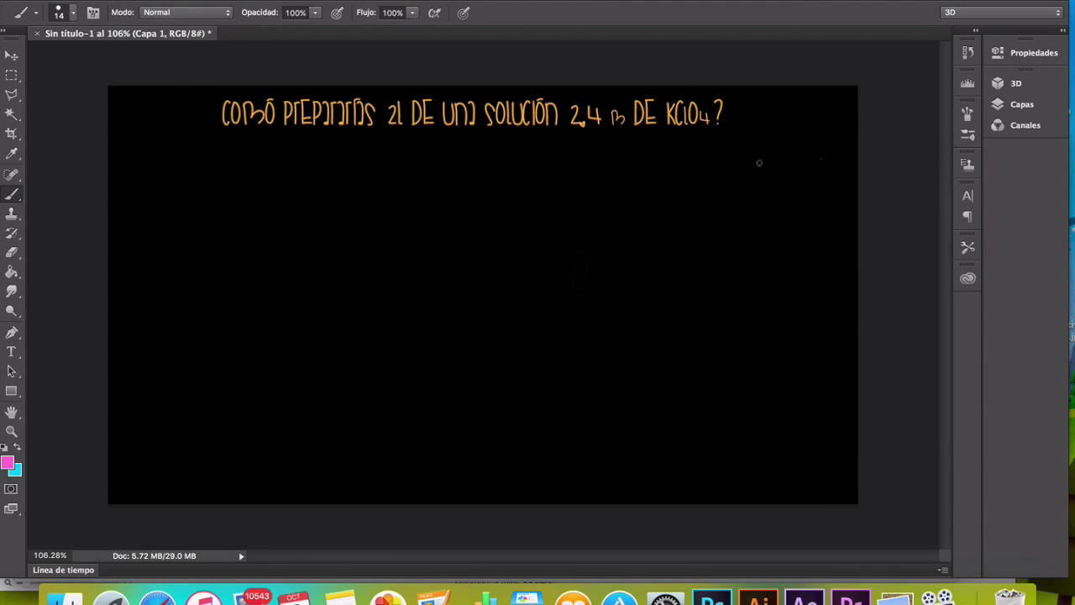
mouse_move(754, 145)
mouse_down()
mouse_move(754, 164)
mouse_move(794, 151)
mouse_move(808, 160)
mouse_move(827, 136)
mouse_move(827, 173)
mouse_up()
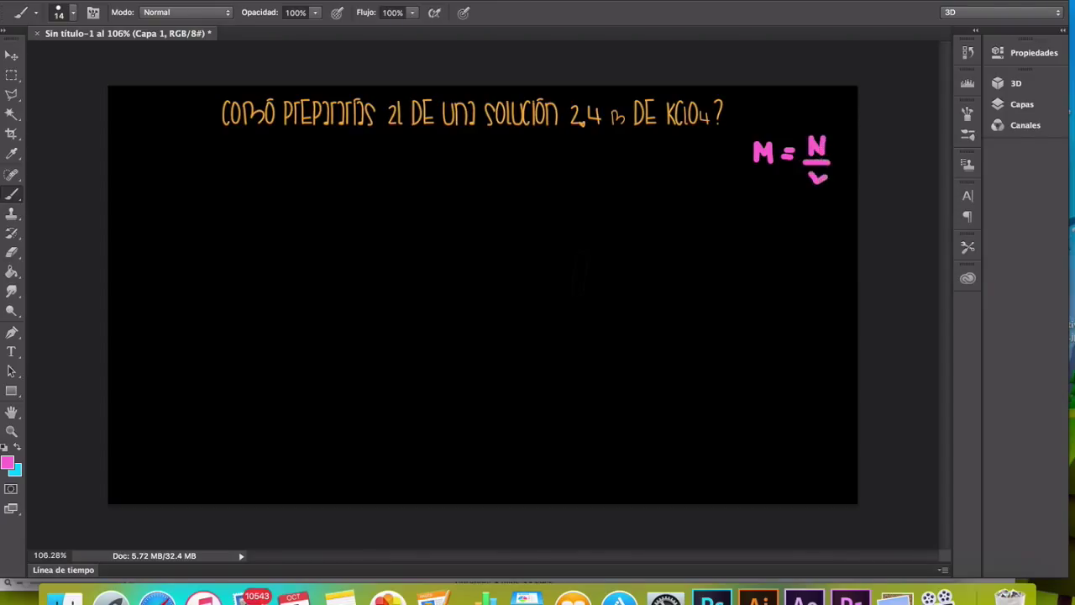
mouse_move(740, 176)
mouse_down()
mouse_move(729, 203)
mouse_move(744, 243)
mouse_move(758, 230)
mouse_move(802, 245)
mouse_move(838, 231)
mouse_up()
click(811, 238)
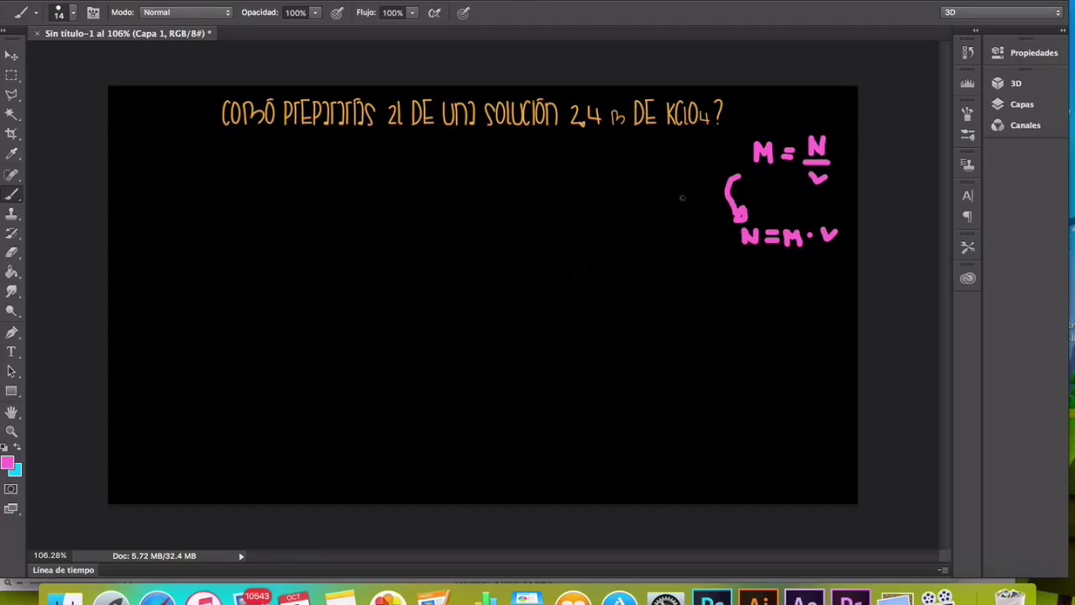
Write '2.4 · 2' in cyan, underline the 2.4 and 2l givens in pink, add an equals sign
key(x)
mouse_move(147, 185)
mouse_down()
mouse_move(149, 214)
mouse_move(197, 201)
mouse_move(193, 211)
mouse_up()
click(171, 210)
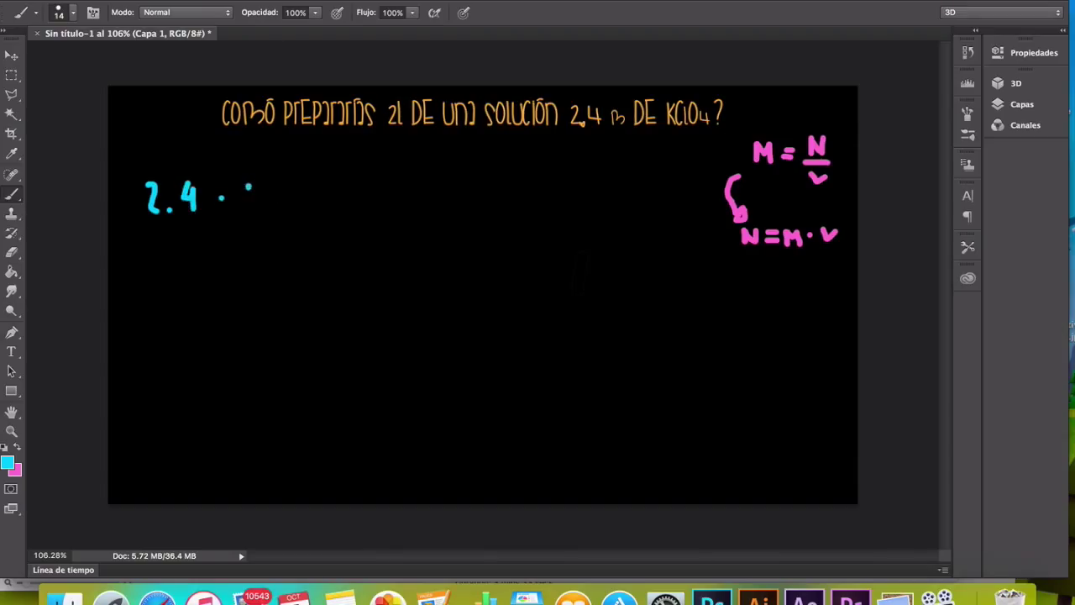
mouse_move(249, 187)
mouse_down()
mouse_move(244, 212)
mouse_move(269, 217)
mouse_up()
key(x)
drag(385, 129, 400, 126)
drag(142, 222, 199, 222)
drag(572, 131, 617, 133)
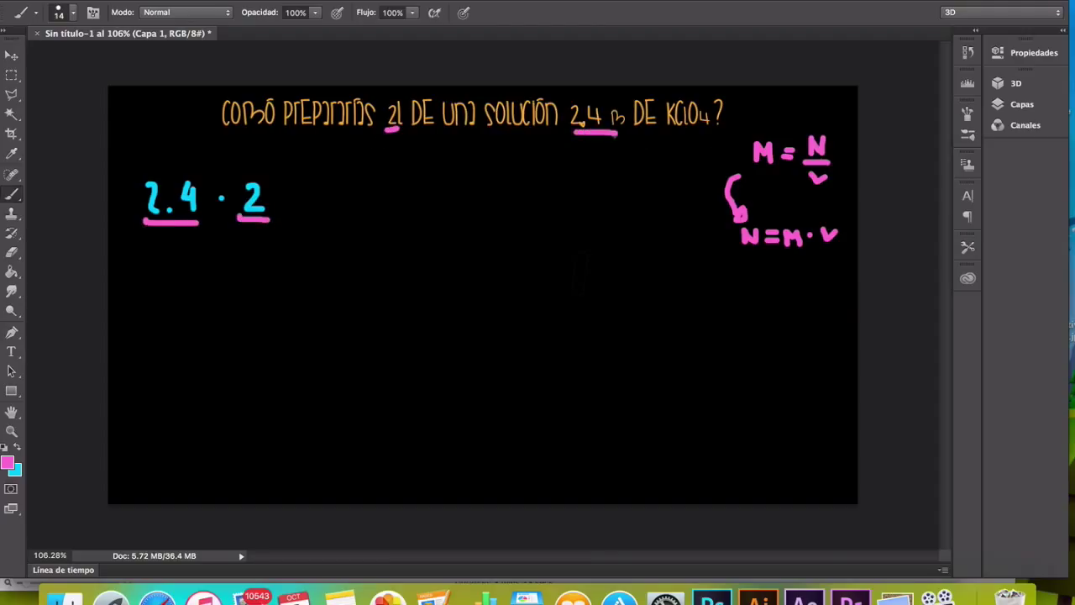
mouse_move(297, 195)
mouse_down()
mouse_move(340, 218)
mouse_move(370, 198)
mouse_move(453, 211)
mouse_up()
Write '4.8 Moles' in cyan, then start a new line with '4.8 Moles'
key(x)
click(349, 216)
mouse_move(461, 201)
mouse_down()
mouse_move(477, 199)
mouse_move(470, 212)
mouse_move(497, 208)
mouse_up()
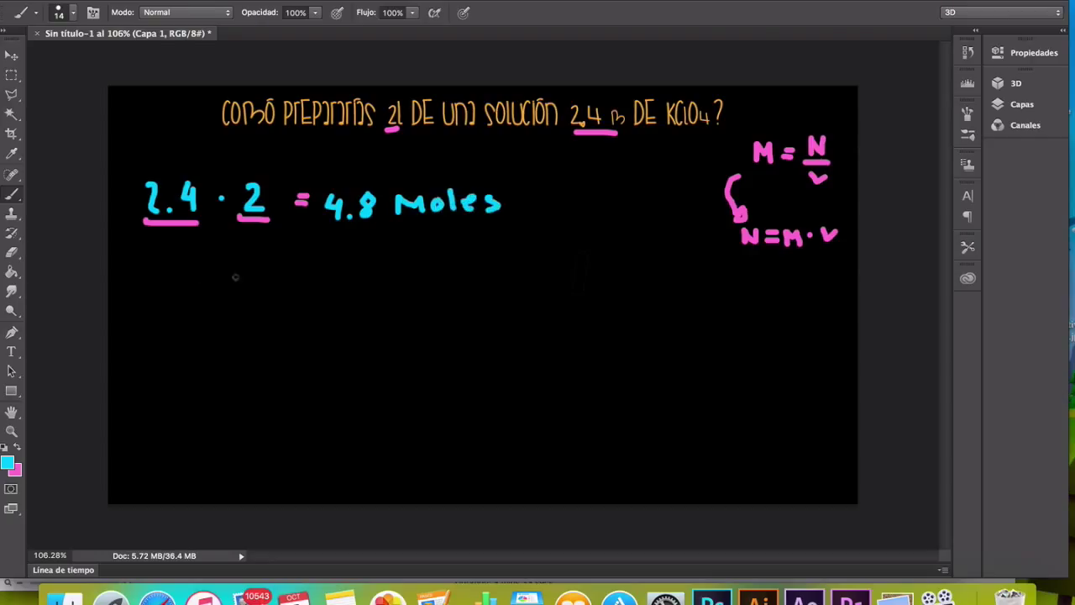
mouse_move(235, 257)
mouse_down()
mouse_move(243, 281)
mouse_move(270, 280)
mouse_move(287, 258)
mouse_move(344, 278)
mouse_up()
click(258, 278)
drag(356, 272, 495, 273)
Write 1 Mol under the fraction line and 'KClO4 = 139 g.', then put 139 g. above the line
mouse_move(418, 286)
mouse_down()
mouse_move(418, 306)
mouse_move(442, 285)
mouse_move(462, 304)
mouse_up()
drag(472, 293, 485, 304)
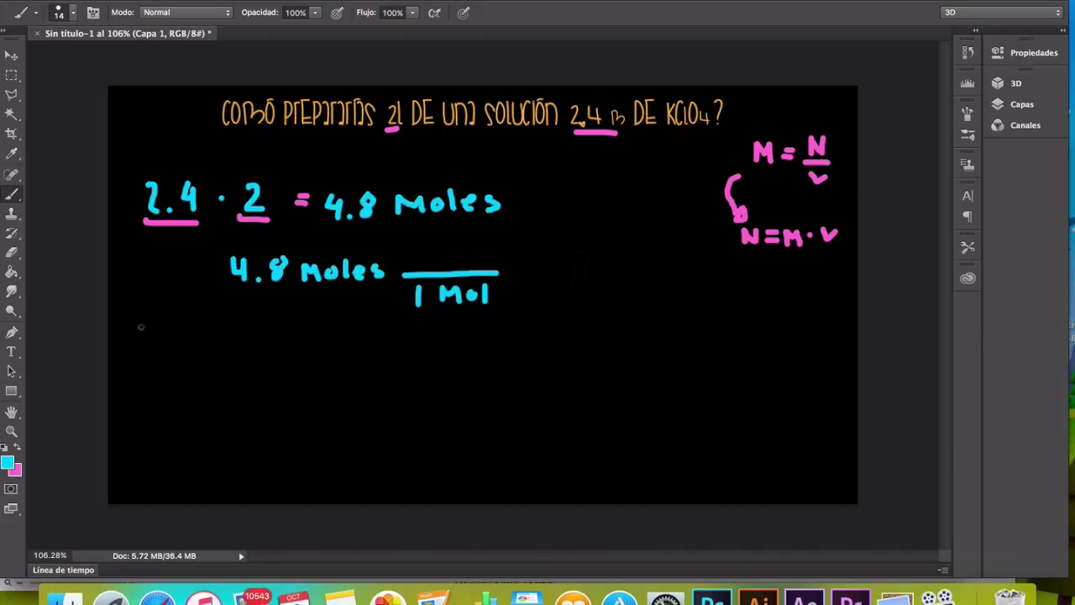
drag(128, 307, 128, 334)
mouse_move(161, 309)
mouse_down()
mouse_move(158, 332)
mouse_move(192, 315)
mouse_move(208, 336)
mouse_up()
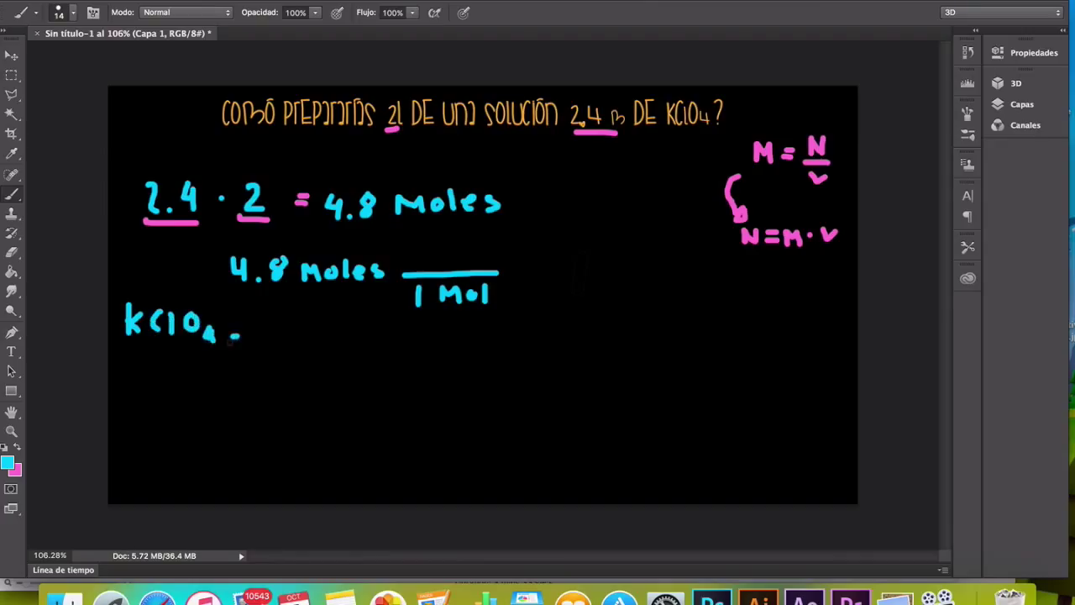
mouse_move(252, 331)
mouse_down()
mouse_move(254, 350)
mouse_move(291, 337)
mouse_move(287, 352)
mouse_move(317, 368)
mouse_up()
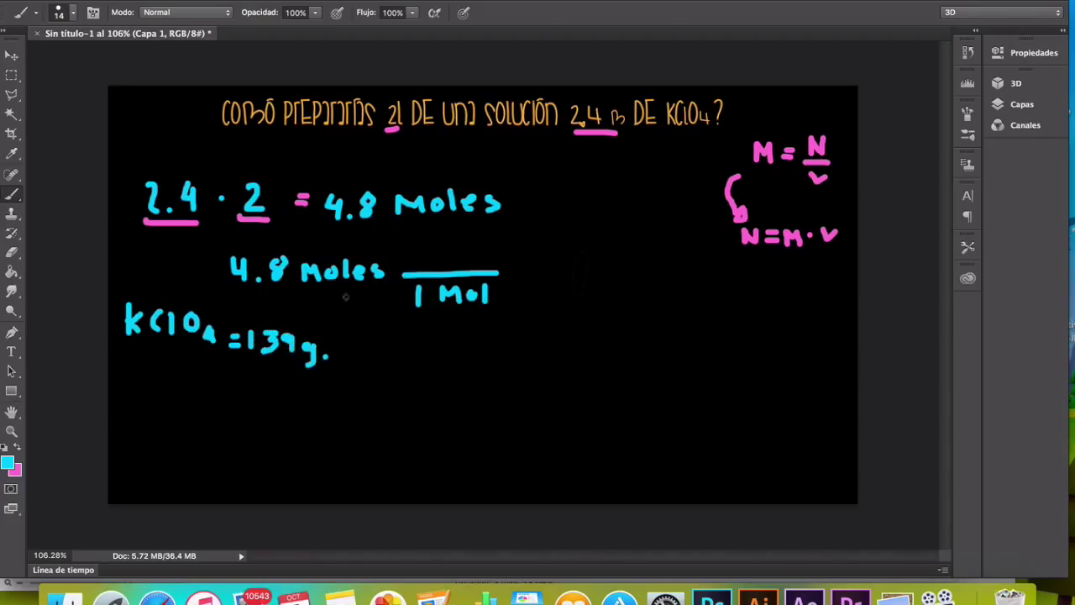
key(x)
drag(247, 354, 345, 354)
key(x)
mouse_move(422, 242)
mouse_down()
mouse_move(421, 256)
mouse_move(440, 248)
mouse_move(432, 260)
mouse_move(465, 245)
mouse_move(467, 262)
mouse_move(483, 262)
mouse_move(456, 309)
mouse_up()
In pink, cancel the Moles units, bracket 4.8 and 139 g., and add an equals sign
key(x)
drag(371, 262, 327, 282)
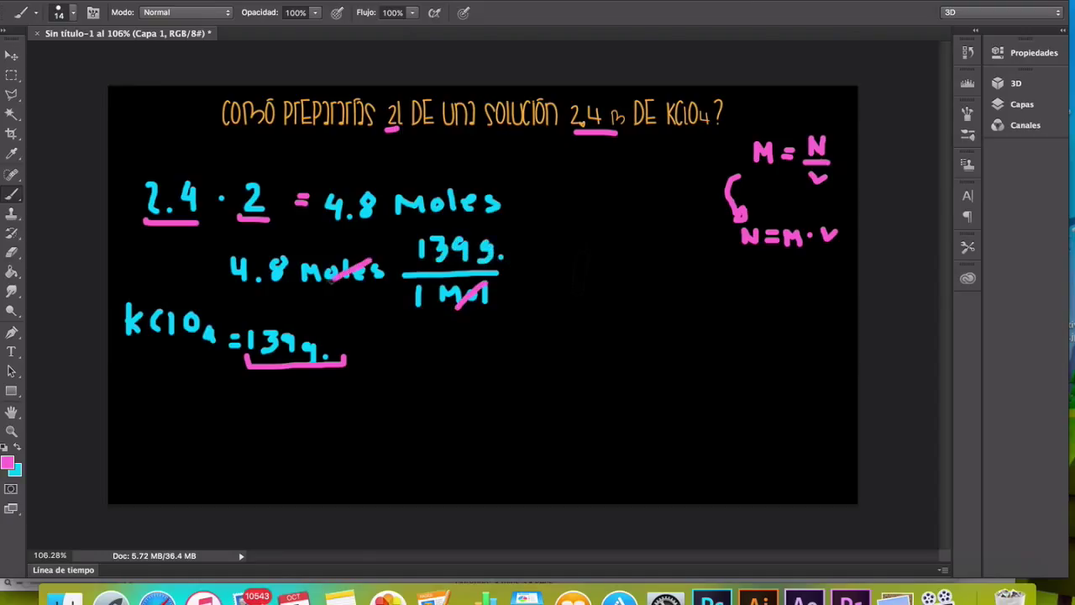
drag(225, 267, 283, 284)
mouse_move(410, 265)
mouse_down()
mouse_move(409, 237)
mouse_move(479, 232)
mouse_up()
mouse_move(356, 291)
mouse_down()
mouse_move(375, 308)
mouse_move(353, 308)
mouse_up()
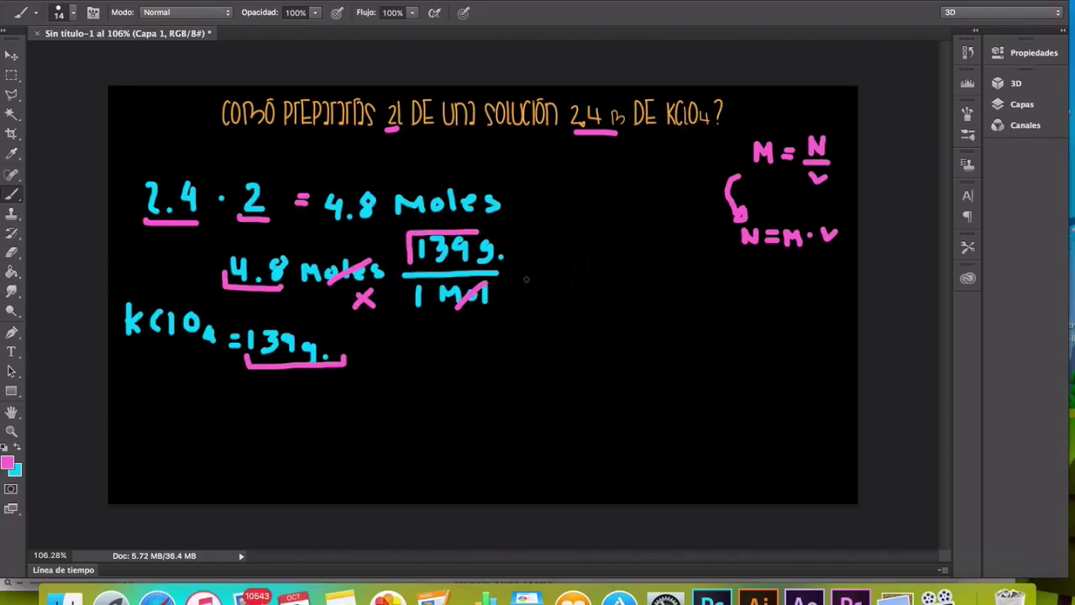
mouse_move(507, 321)
mouse_down()
mouse_move(541, 337)
mouse_move(579, 333)
mouse_up()
Write the result '667.2 g. de KClO4' in cyan
key(x)
mouse_move(587, 319)
mouse_down()
mouse_move(600, 340)
mouse_move(640, 316)
mouse_move(653, 341)
mouse_move(684, 331)
mouse_move(694, 344)
mouse_move(680, 354)
mouse_up()
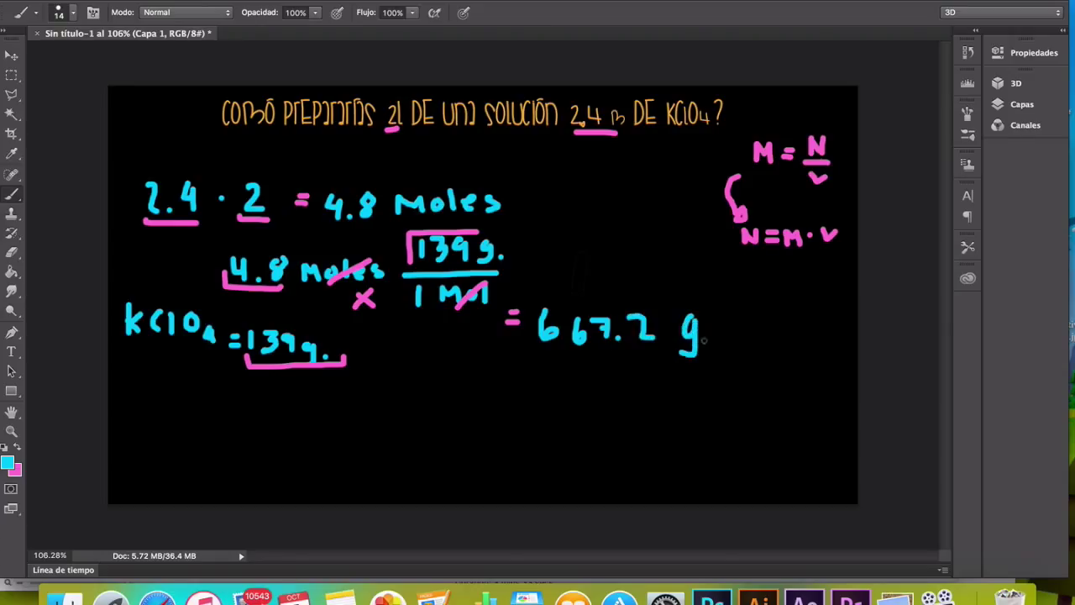
mouse_move(759, 323)
mouse_down()
mouse_move(746, 331)
mouse_move(756, 308)
mouse_move(777, 339)
mouse_up()
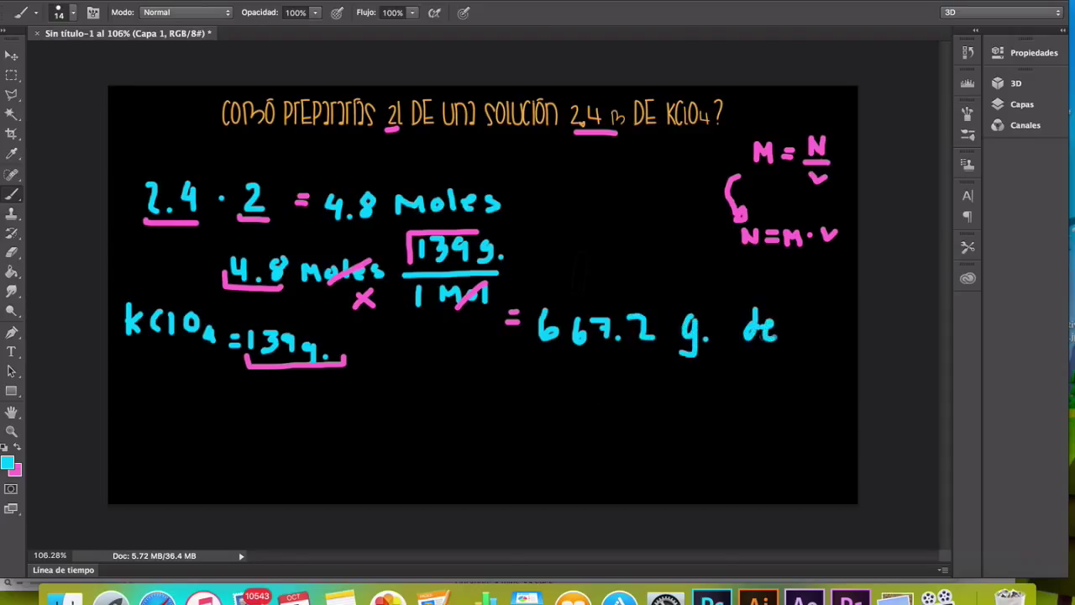
mouse_move(550, 366)
mouse_down()
mouse_move(551, 402)
mouse_move(571, 400)
mouse_move(571, 370)
mouse_move(595, 398)
mouse_move(623, 400)
mouse_move(633, 373)
mouse_move(704, 403)
mouse_move(754, 383)
mouse_move(775, 398)
mouse_up()
Write 'en 2l.' in cyan after KClO4 to finish the answer
click(797, 392)
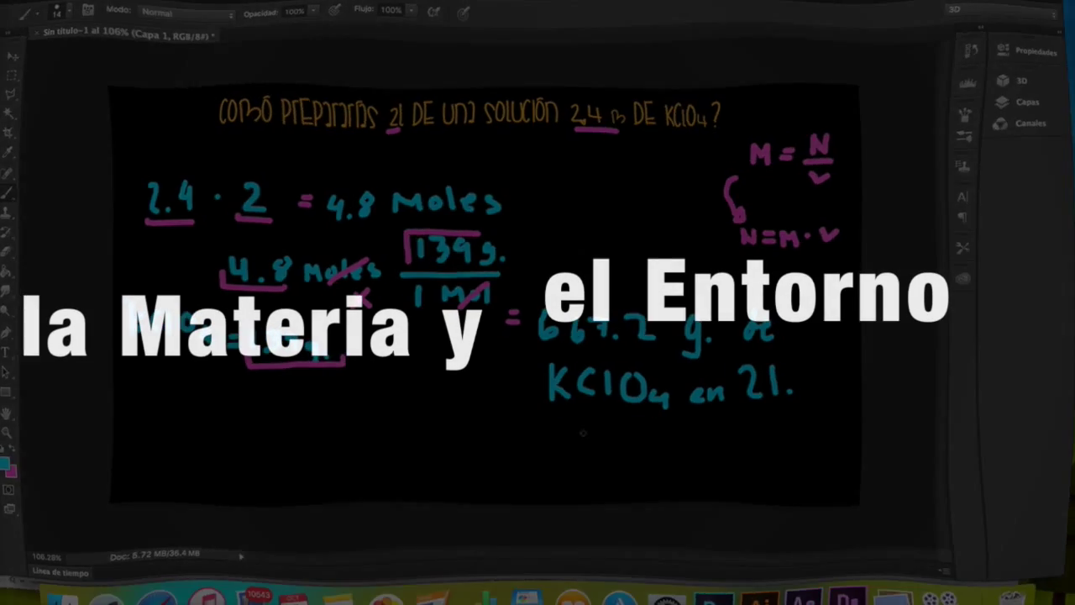